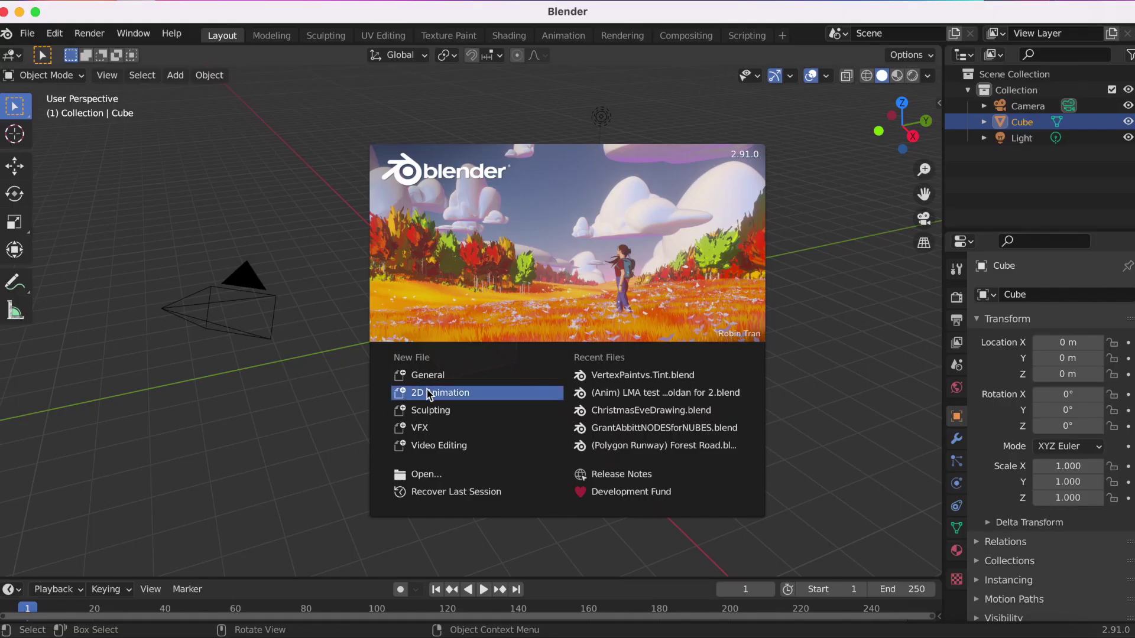
- Create a new 2D Animation file and choose the Ink Pen brush
{"action": "left_click", "coordinate": [430, 393]}
{"action": "left_click", "coordinate": [75, 55]}
{"action": "left_click", "coordinate": [163, 107]}
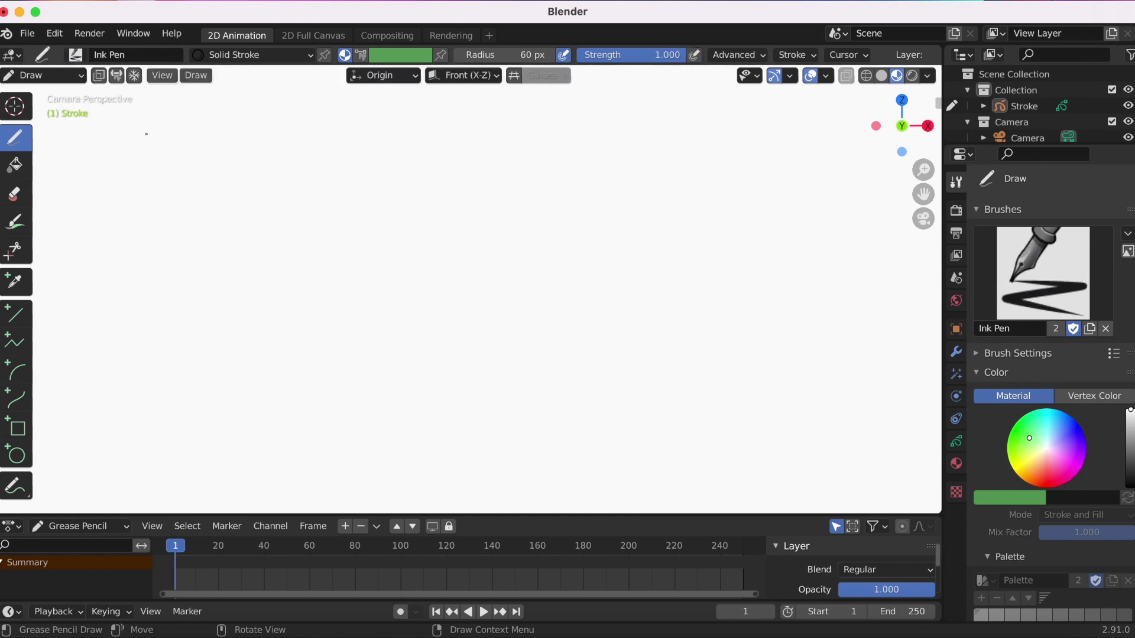
- Draw a round shape with a black stroke and fill, and letter "Tint" beneath it using the Solid Stroke material
{"action": "mouse_move", "coordinate": [235, 127]}
{"action": "left_mouse_down"}
{"action": "mouse_move", "coordinate": [224, 129]}
{"action": "mouse_move", "coordinate": [191, 258]}
{"action": "mouse_move", "coordinate": [283, 264]}
{"action": "left_mouse_up"}
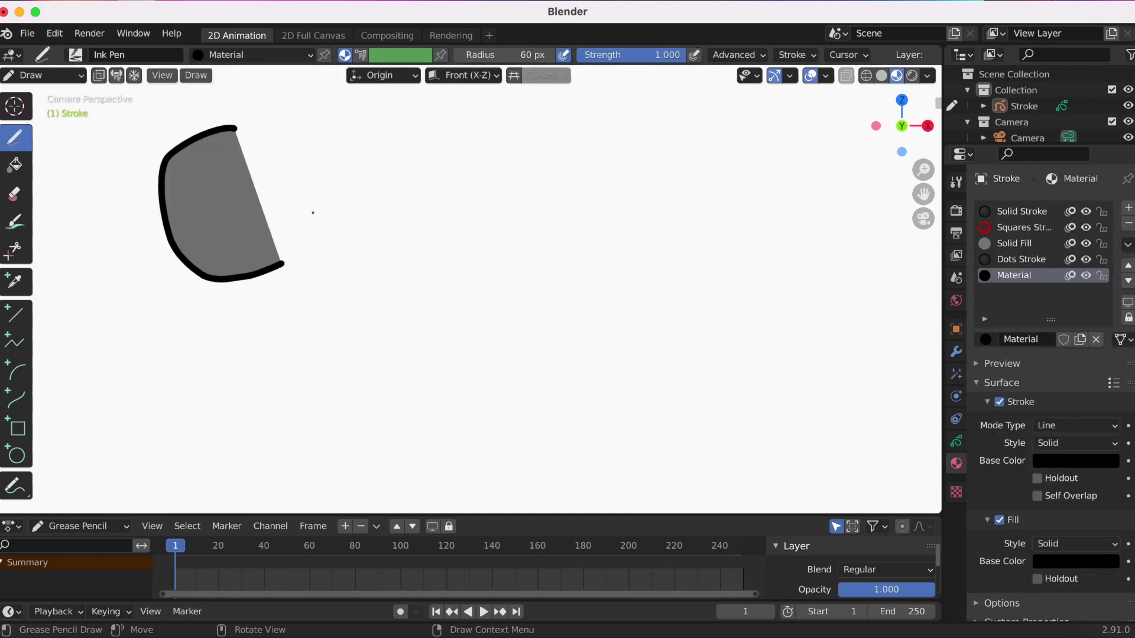
{"action": "mouse_move", "coordinate": [313, 213]}
{"action": "left_mouse_down"}
{"action": "mouse_move", "coordinate": [269, 126]}
{"action": "mouse_move", "coordinate": [245, 124]}
{"action": "left_mouse_up"}
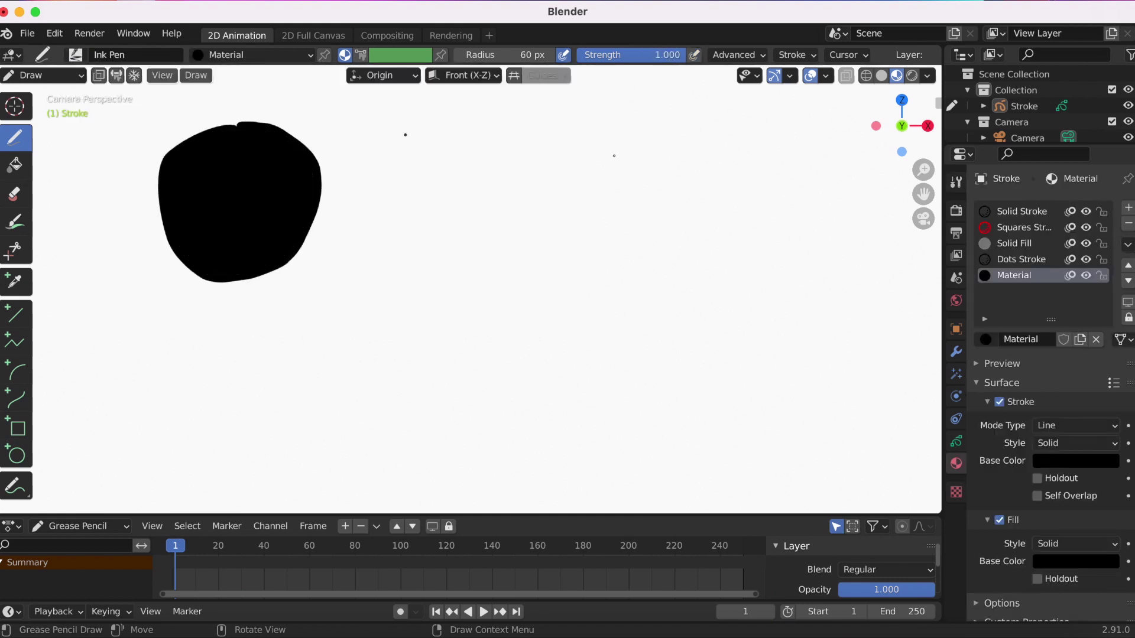
{"action": "left_click", "coordinate": [1008, 213]}
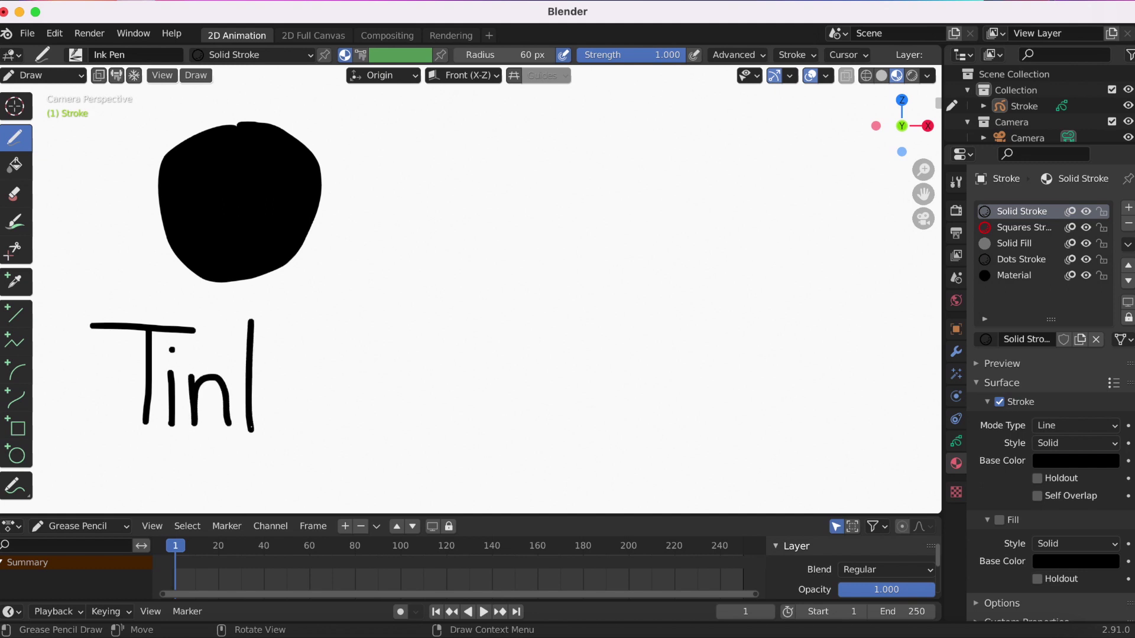
{"action": "left_click_drag", "start_coordinate": [228, 376], "coordinate": [287, 376]}
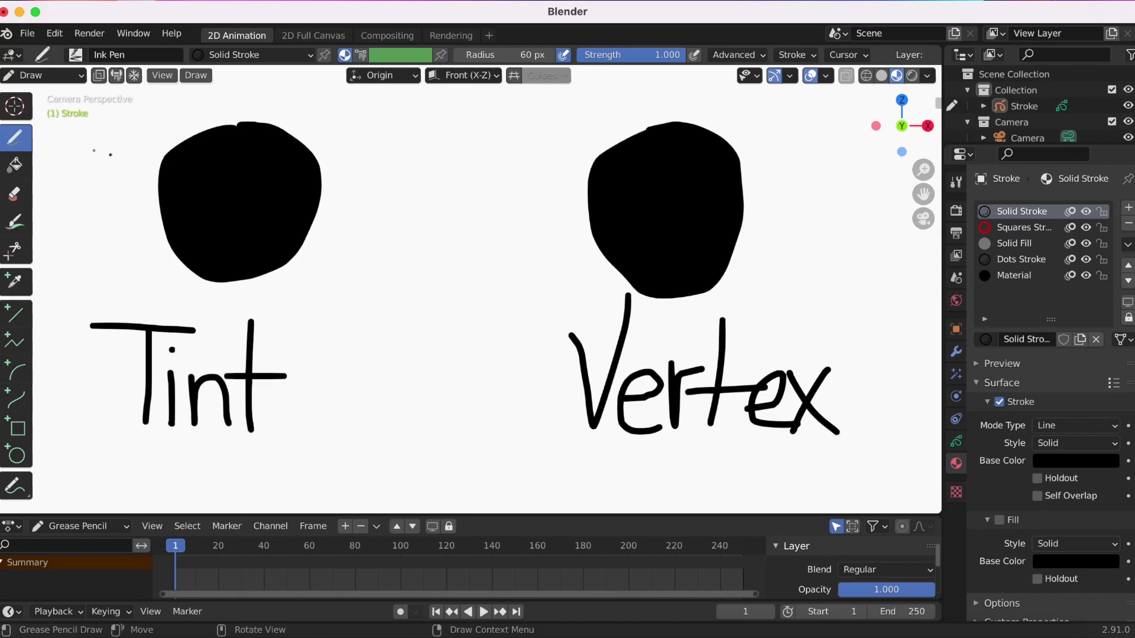
- Activate the Tint tool and set its brush radius to 69 px and its colour to cyan
{"action": "left_click", "coordinate": [13, 224]}
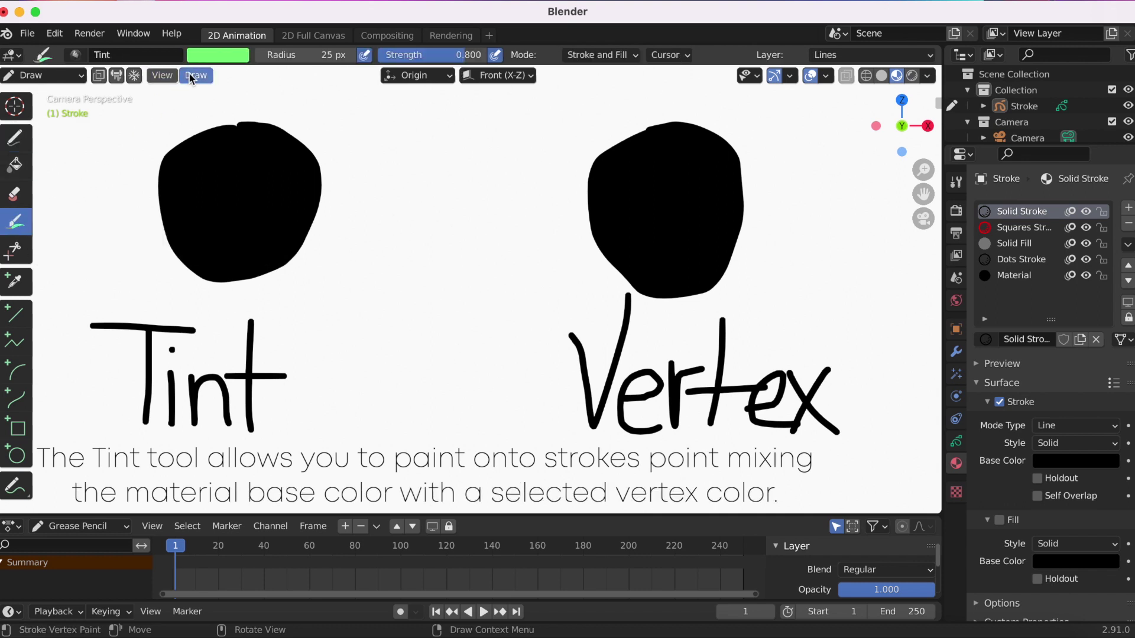
{"action": "left_click_drag", "start_coordinate": [305, 54], "coordinate": [340, 54]}
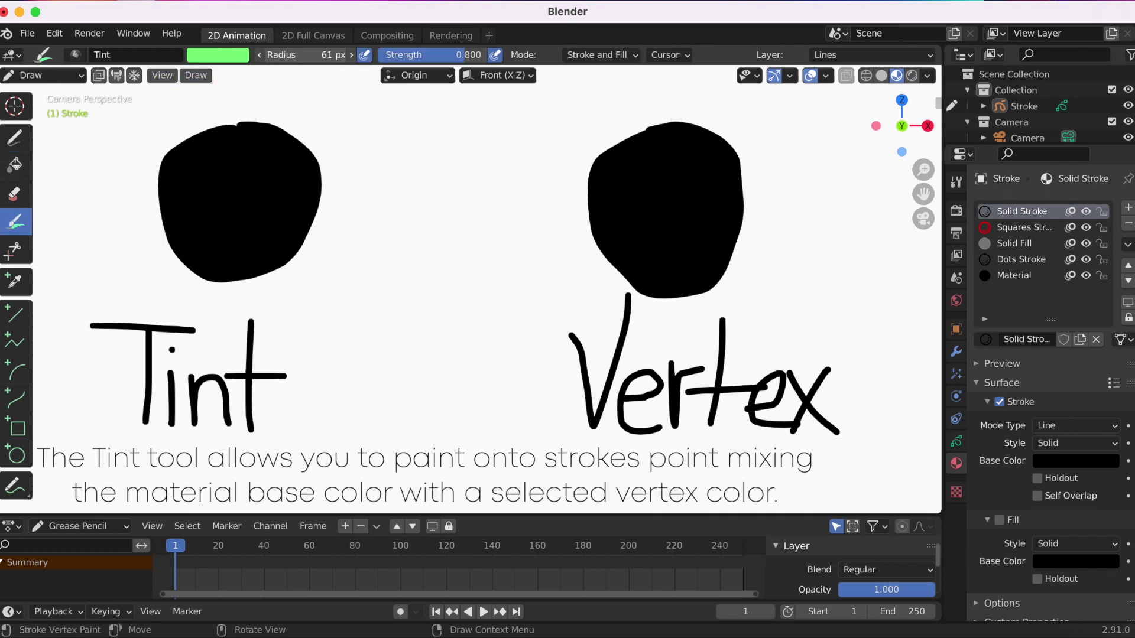
{"action": "left_click", "coordinate": [222, 56]}
{"action": "left_click", "coordinate": [207, 79]}
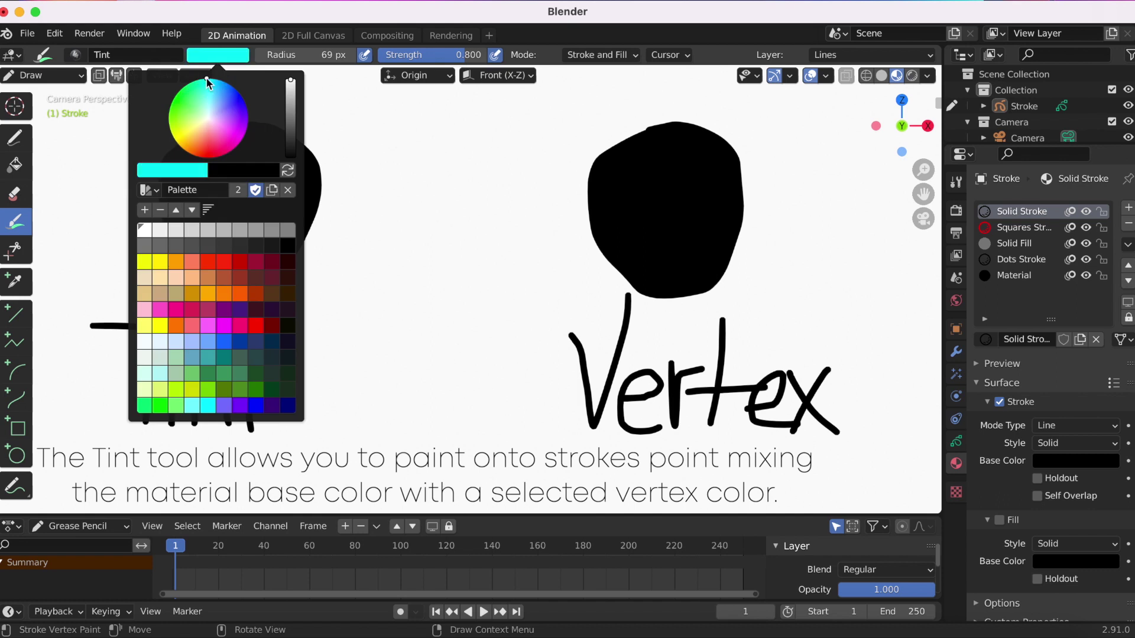
- Tint both sides of the first circle's outline and the lower ends of the "Tint" letters cyan in Stroke mode
{"action": "left_click", "coordinate": [618, 55]}
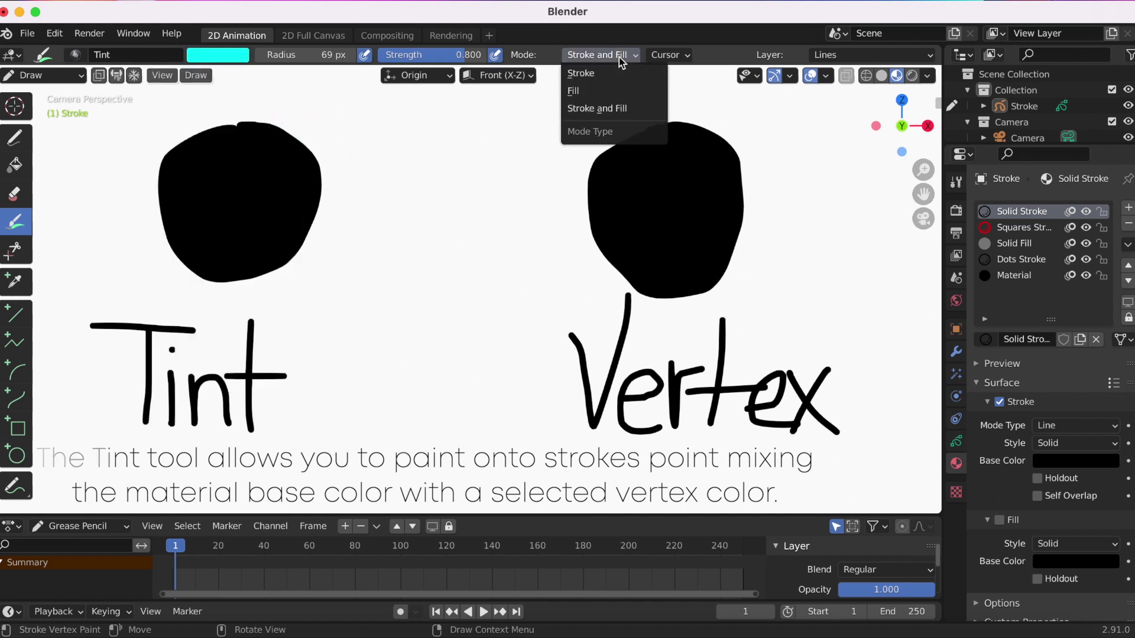
{"action": "left_click", "coordinate": [595, 73]}
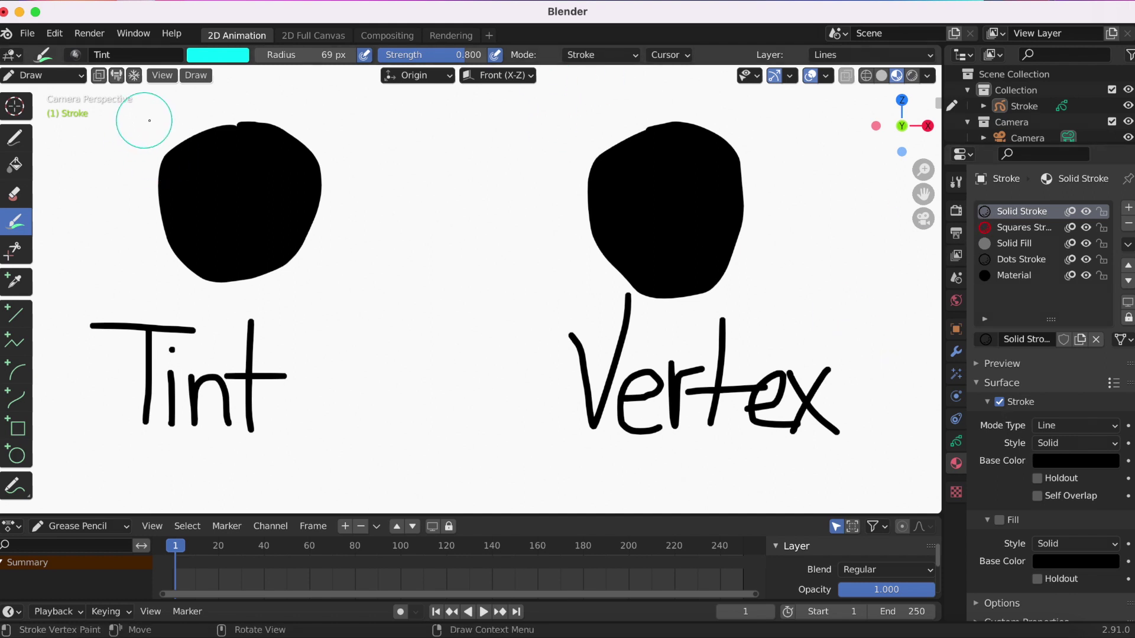
{"action": "mouse_move", "coordinate": [169, 133]}
{"action": "left_mouse_down"}
{"action": "mouse_move", "coordinate": [144, 202]}
{"action": "mouse_move", "coordinate": [177, 147]}
{"action": "left_mouse_up"}
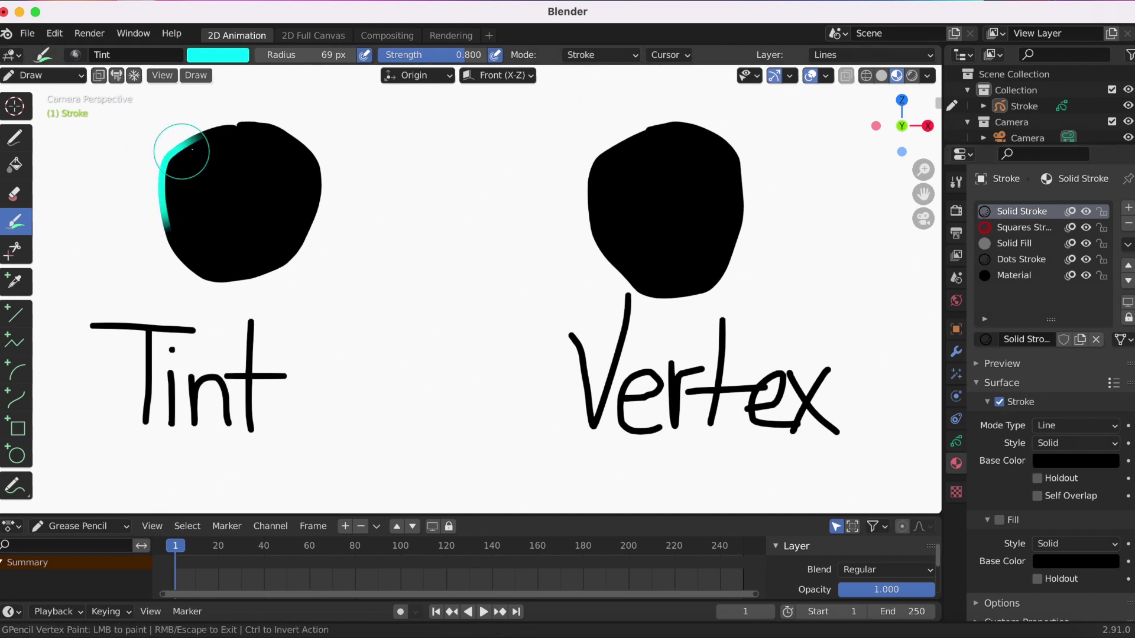
{"action": "mouse_move", "coordinate": [303, 178]}
{"action": "left_mouse_down"}
{"action": "mouse_move", "coordinate": [311, 211]}
{"action": "mouse_move", "coordinate": [278, 255]}
{"action": "left_mouse_up"}
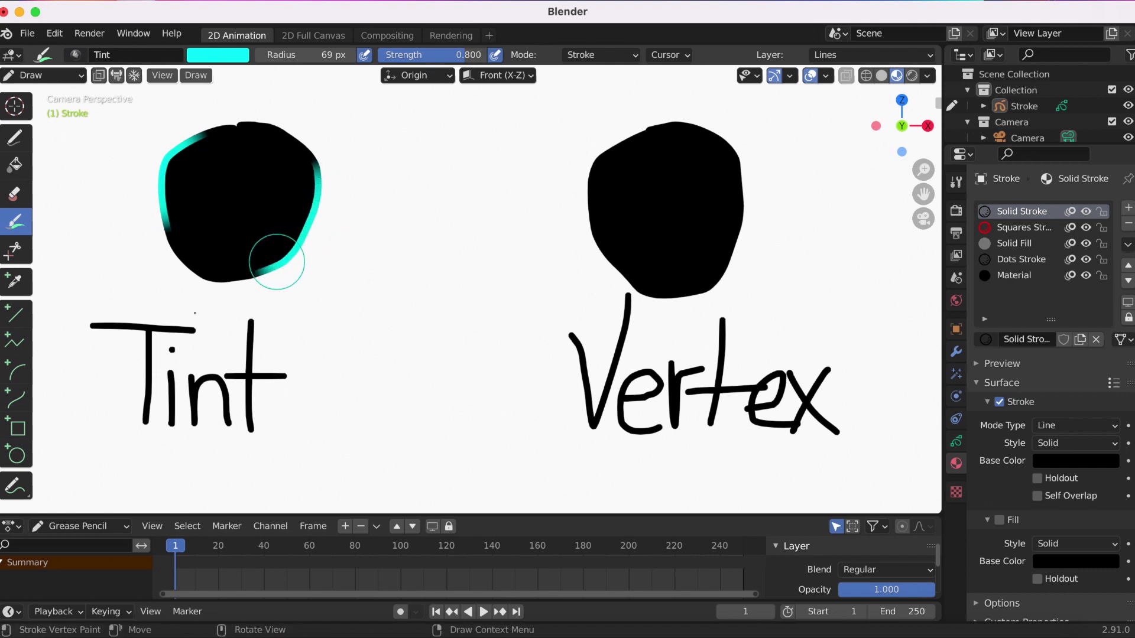
{"action": "mouse_move", "coordinate": [132, 397]}
{"action": "left_mouse_down"}
{"action": "mouse_move", "coordinate": [131, 413]}
{"action": "mouse_move", "coordinate": [240, 425]}
{"action": "mouse_move", "coordinate": [159, 422]}
{"action": "left_mouse_up"}
- Tint the inside of the first circle blue with the brush mode set to Fill
{"action": "left_click", "coordinate": [597, 55]}
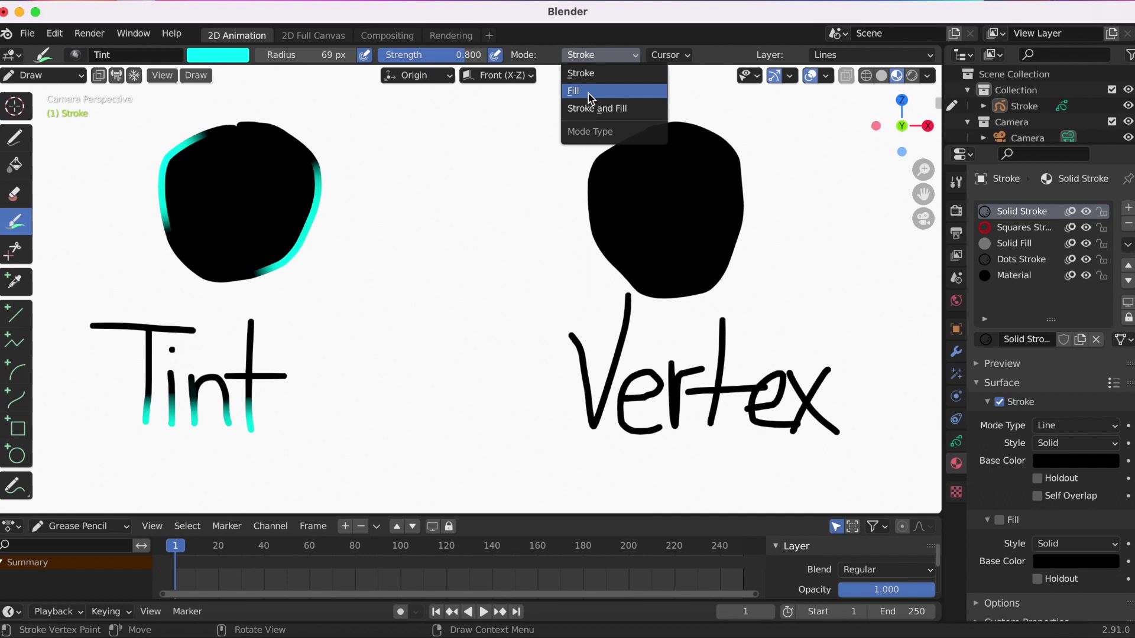
{"action": "left_click", "coordinate": [587, 92]}
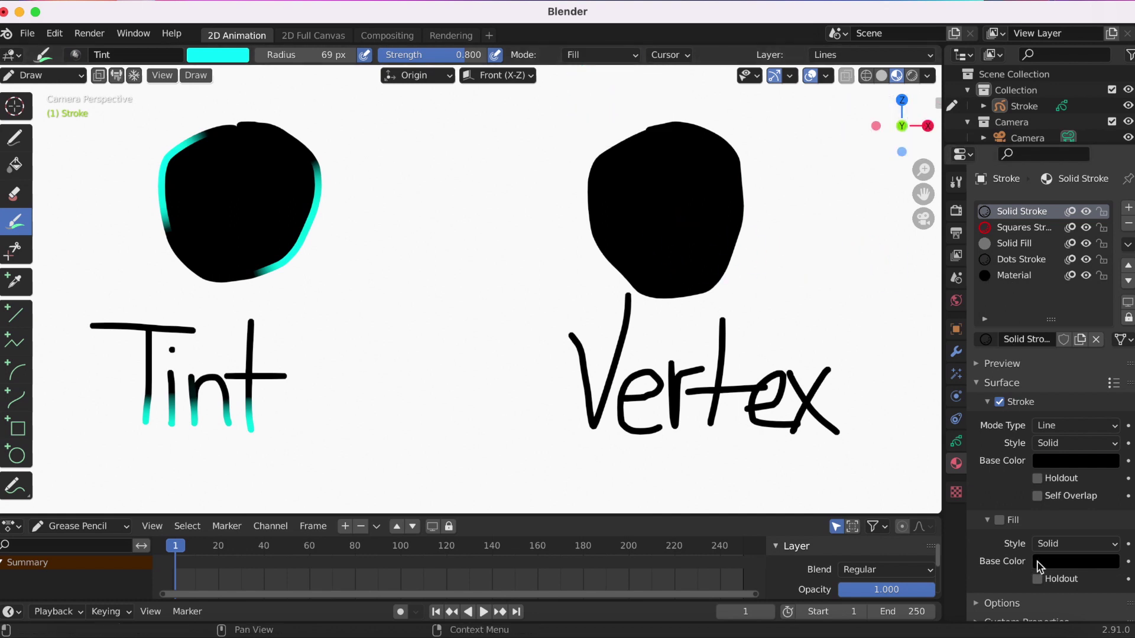
{"action": "left_click", "coordinate": [225, 56]}
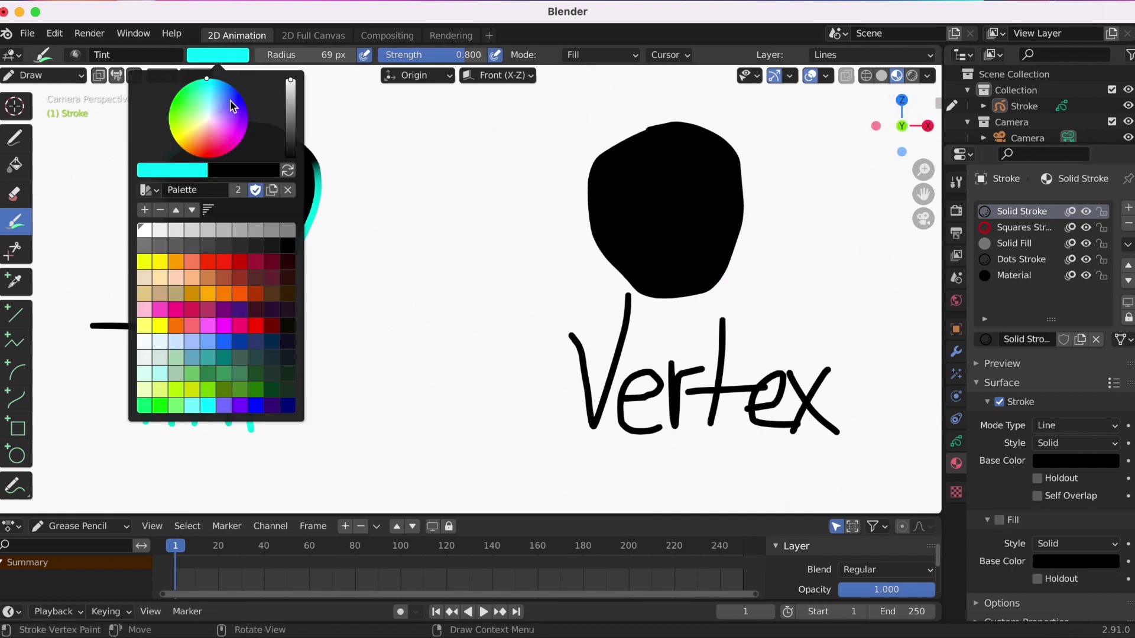
{"action": "mouse_move", "coordinate": [230, 94]}
{"action": "left_mouse_down"}
{"action": "mouse_move", "coordinate": [230, 85]}
{"action": "mouse_move", "coordinate": [239, 92]}
{"action": "left_mouse_up"}
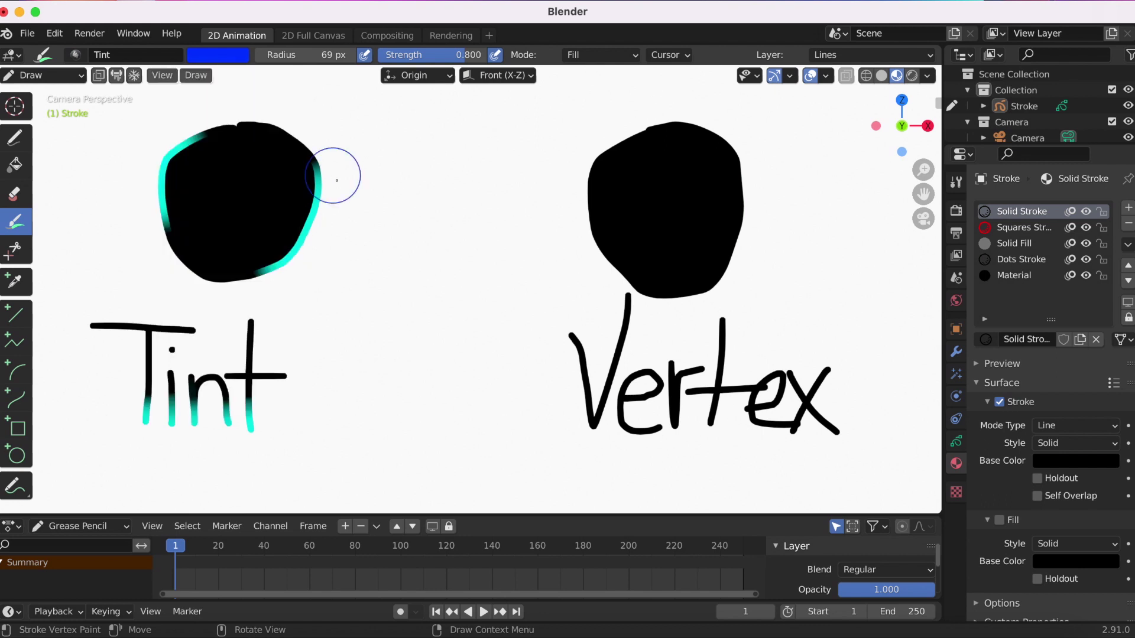
{"action": "left_click_drag", "start_coordinate": [245, 185], "coordinate": [236, 202]}
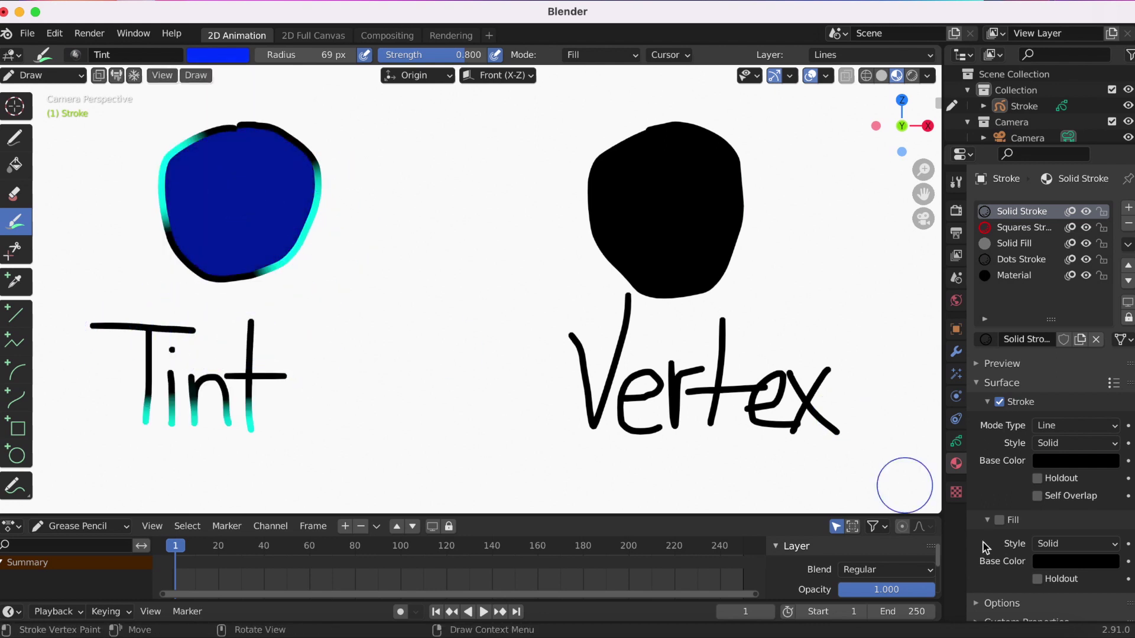
- Tint the first circle and the upper parts of the "Tint" lettering violet in Stroke and Fill mode
{"action": "left_click", "coordinate": [631, 57]}
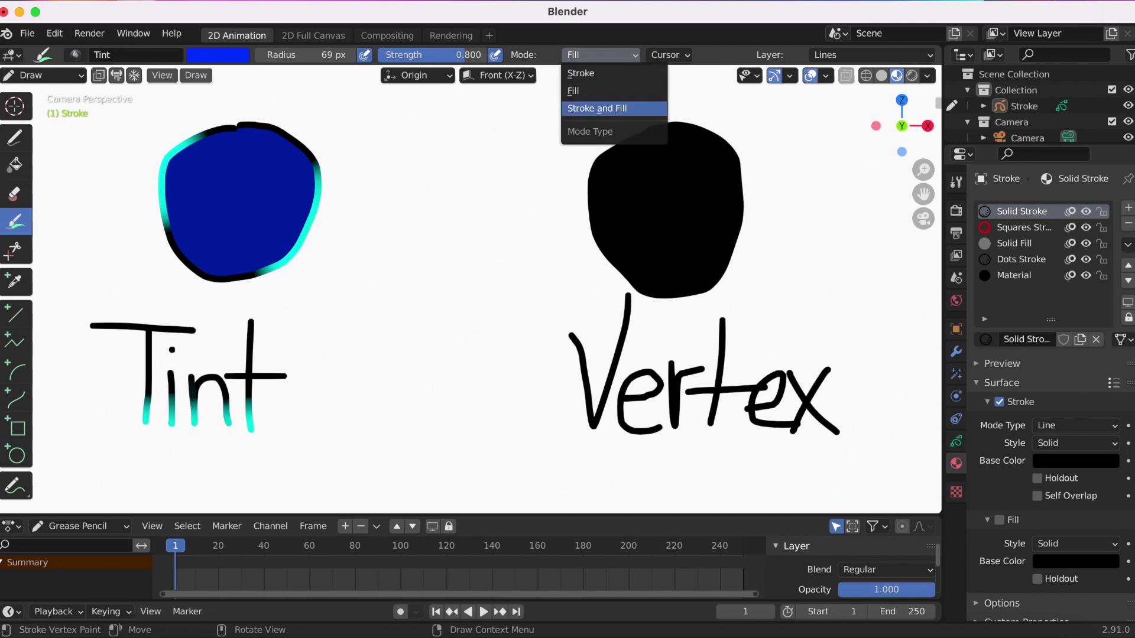
{"action": "left_click", "coordinate": [597, 108]}
{"action": "left_click", "coordinate": [230, 57]}
{"action": "left_click_drag", "start_coordinate": [245, 116], "coordinate": [274, 148]}
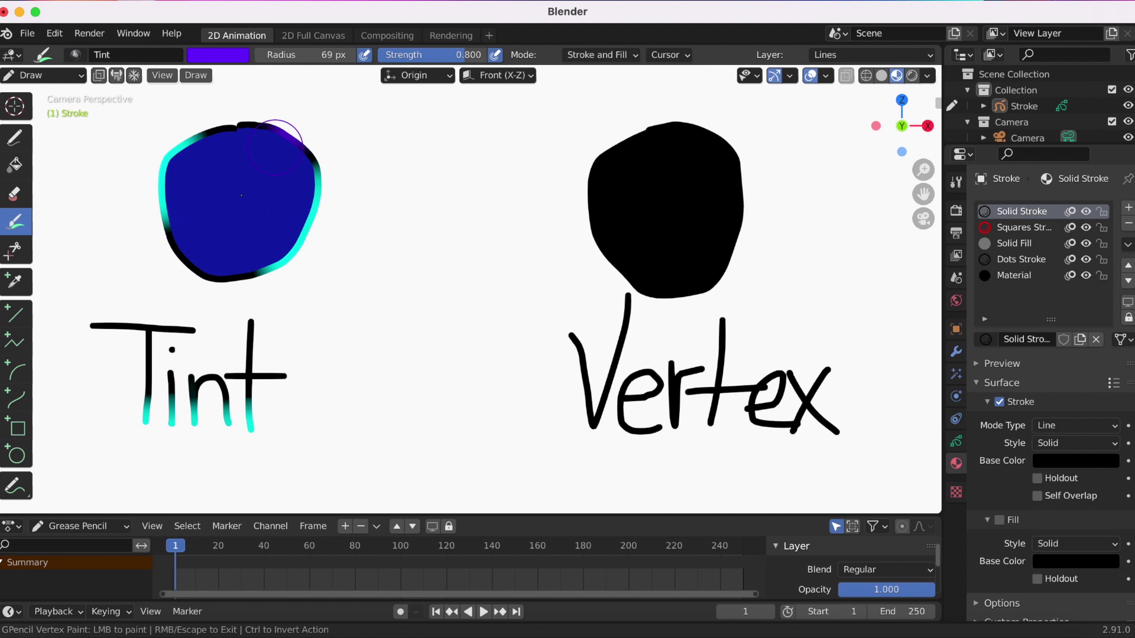
{"action": "mouse_move", "coordinate": [220, 237]}
{"action": "left_mouse_down"}
{"action": "mouse_move", "coordinate": [178, 254]}
{"action": "mouse_move", "coordinate": [205, 269]}
{"action": "left_mouse_up"}
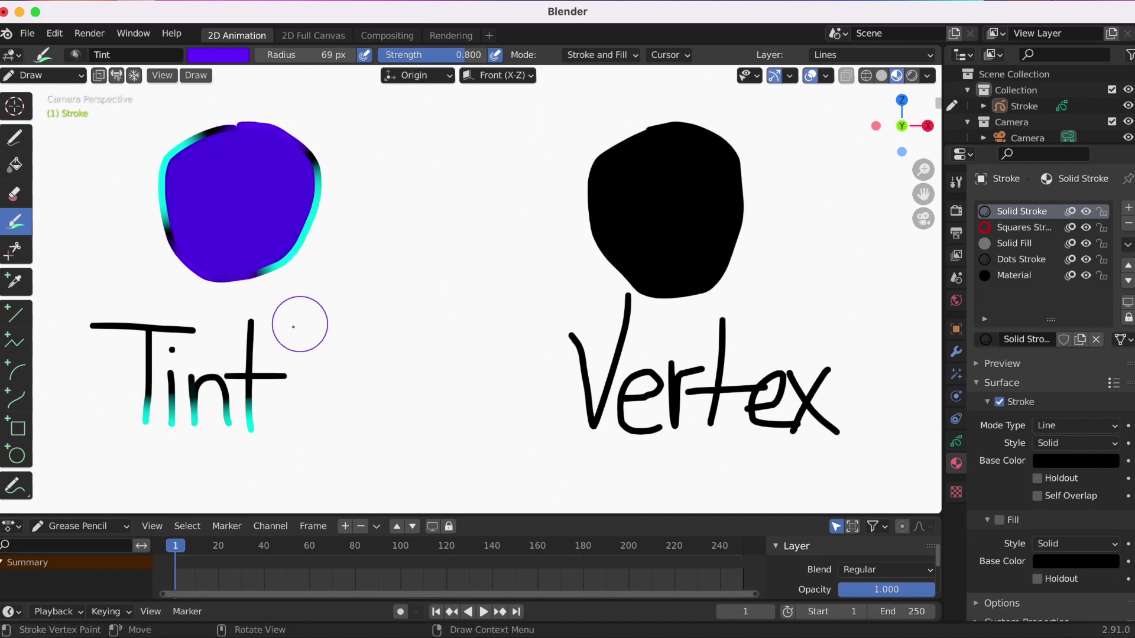
{"action": "mouse_move", "coordinate": [278, 328]}
{"action": "left_mouse_down"}
{"action": "mouse_move", "coordinate": [108, 325]}
{"action": "mouse_move", "coordinate": [299, 349]}
{"action": "mouse_move", "coordinate": [134, 325]}
{"action": "left_mouse_up"}
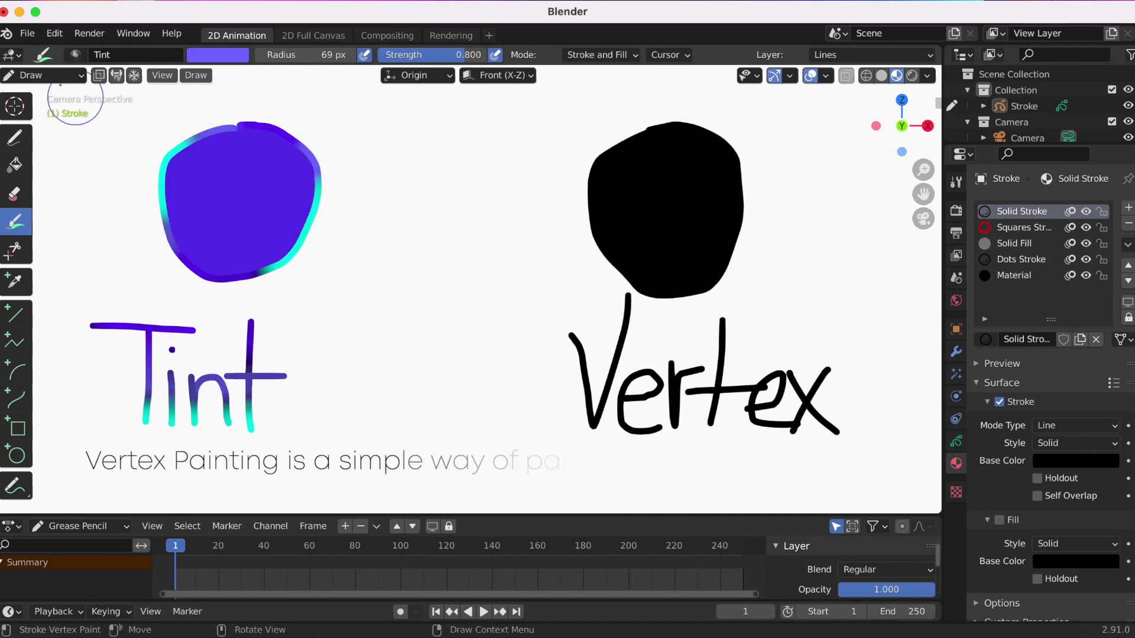
- Switch to Vertex Paint mode and set the Vertex Draw brush to a 77 px radius and yellow colour
{"action": "left_click", "coordinate": [45, 75]}
{"action": "left_click", "coordinate": [64, 165]}
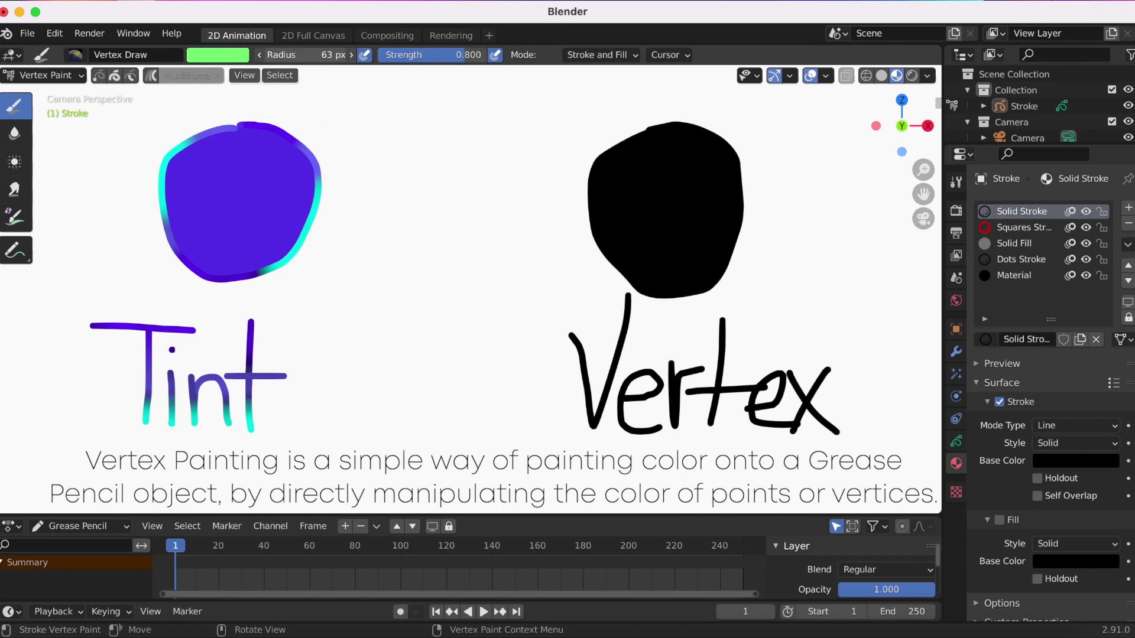
{"action": "left_click_drag", "start_coordinate": [306, 55], "coordinate": [319, 55]}
{"action": "left_click", "coordinate": [224, 57]}
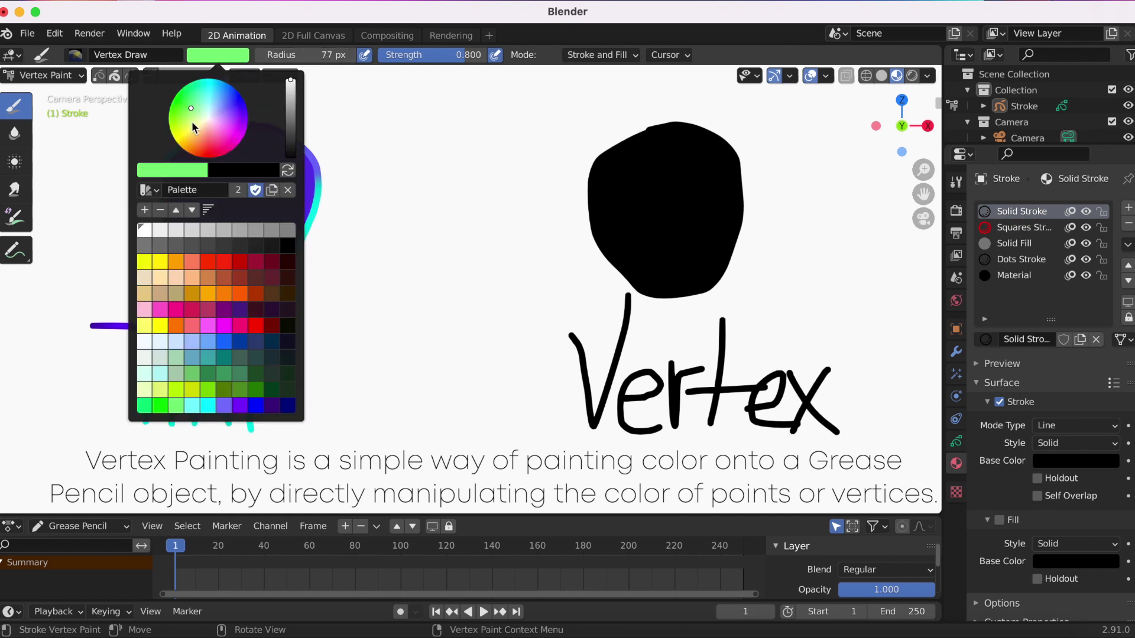
{"action": "left_click_drag", "start_coordinate": [177, 143], "coordinate": [174, 140]}
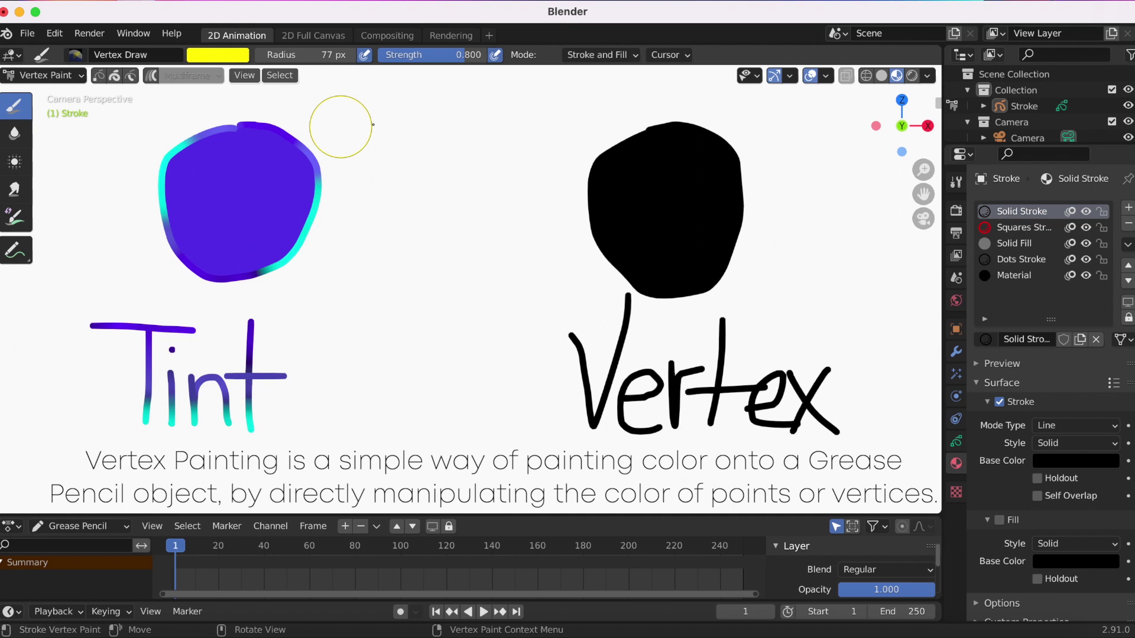
- Paint the upper and lower outline of the second circle and parts of the "Vertex" lettering yellow in Stroke mode
{"action": "left_click", "coordinate": [600, 54]}
{"action": "left_click", "coordinate": [596, 73]}
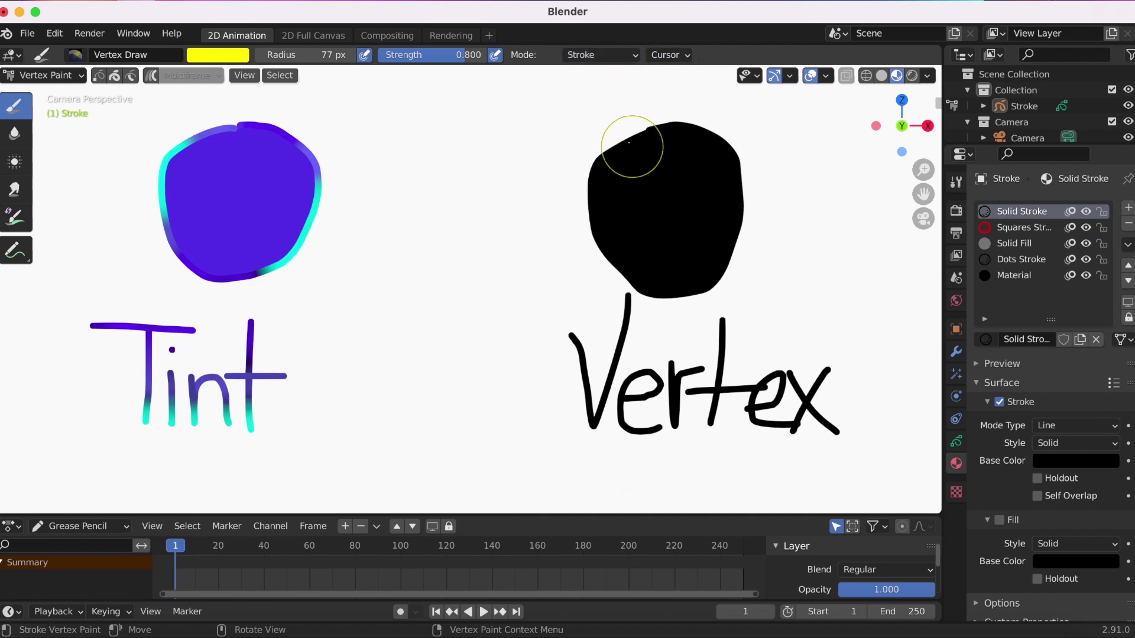
{"action": "mouse_move", "coordinate": [631, 144]}
{"action": "left_mouse_down"}
{"action": "mouse_move", "coordinate": [651, 118]}
{"action": "mouse_move", "coordinate": [720, 151]}
{"action": "left_mouse_up"}
{"action": "mouse_move", "coordinate": [612, 275]}
{"action": "left_mouse_down"}
{"action": "mouse_move", "coordinate": [655, 297]}
{"action": "mouse_move", "coordinate": [726, 293]}
{"action": "mouse_move", "coordinate": [724, 326]}
{"action": "left_mouse_up"}
{"action": "mouse_move", "coordinate": [563, 348]}
{"action": "left_mouse_down"}
{"action": "mouse_move", "coordinate": [844, 366]}
{"action": "mouse_move", "coordinate": [551, 341]}
{"action": "left_mouse_up"}
{"action": "left_click_drag", "start_coordinate": [569, 410], "coordinate": [880, 443]}
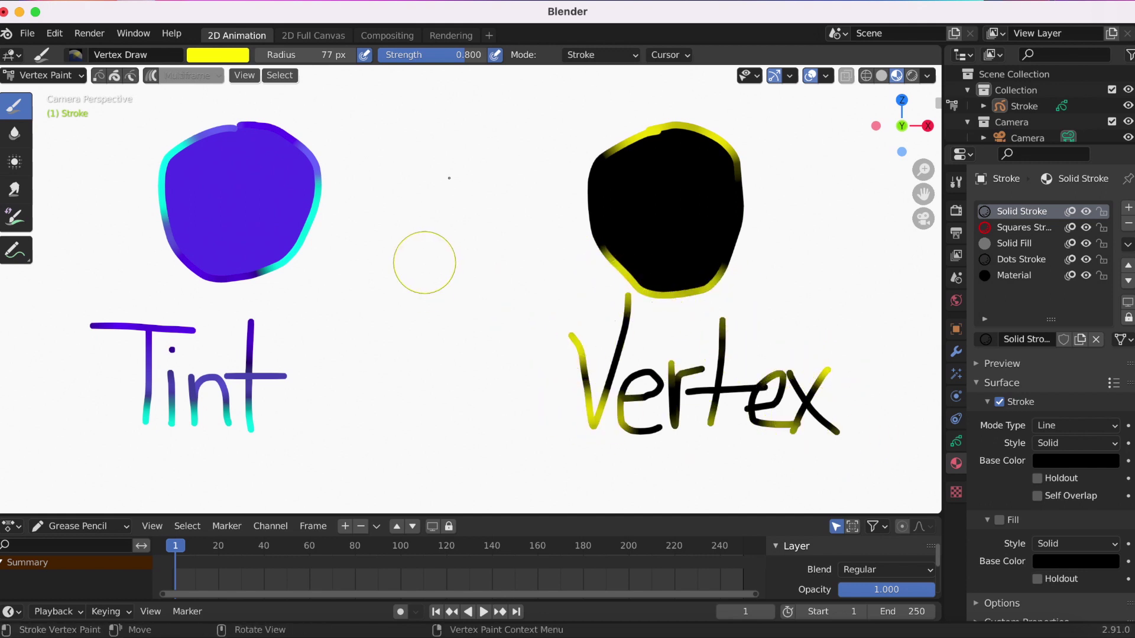
- Paint the inside of the second circle orange with the brush mode set to Fill
{"action": "left_click", "coordinate": [619, 56]}
{"action": "left_click", "coordinate": [615, 90]}
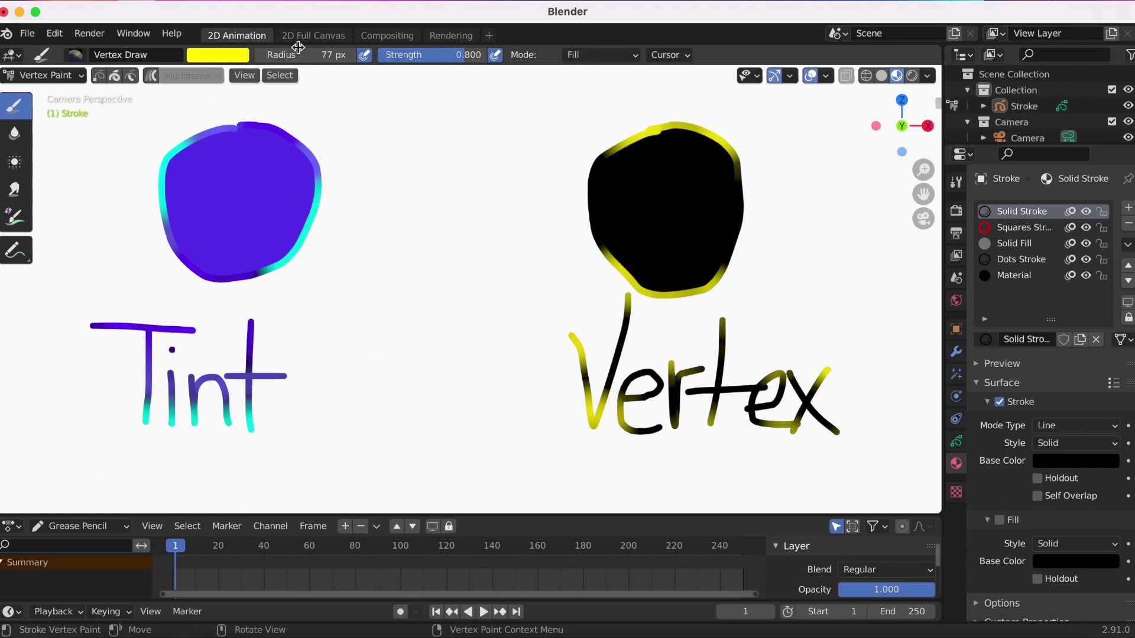
{"action": "left_click", "coordinate": [224, 57]}
{"action": "left_click_drag", "start_coordinate": [175, 141], "coordinate": [192, 155]}
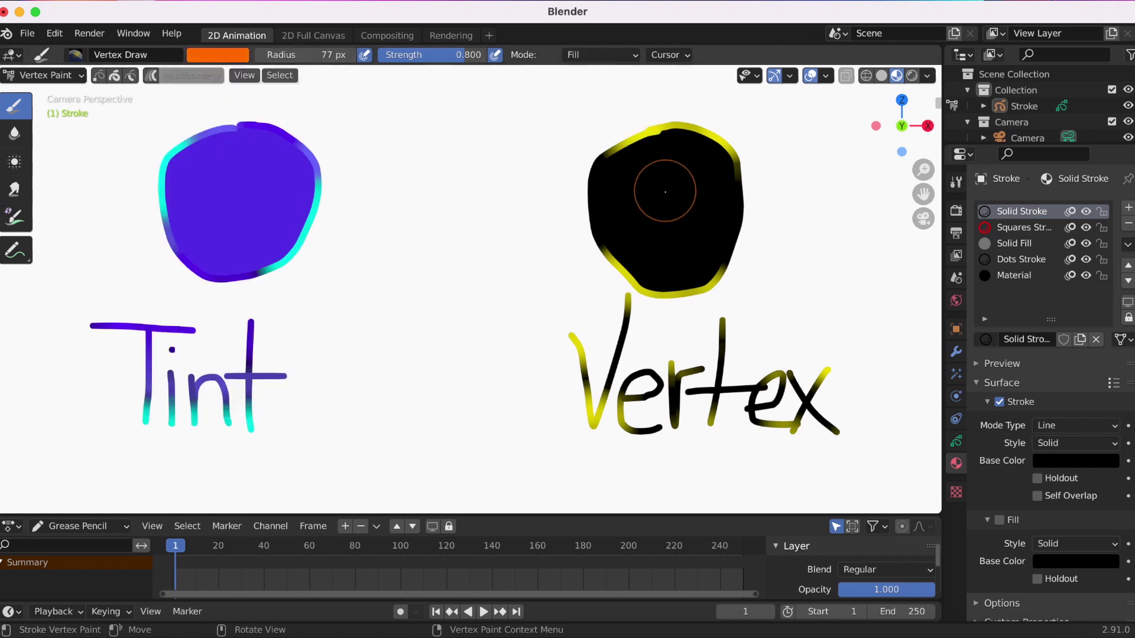
{"action": "left_click_drag", "start_coordinate": [665, 191], "coordinate": [680, 200]}
{"action": "left_click_drag", "start_coordinate": [689, 205], "coordinate": [630, 206]}
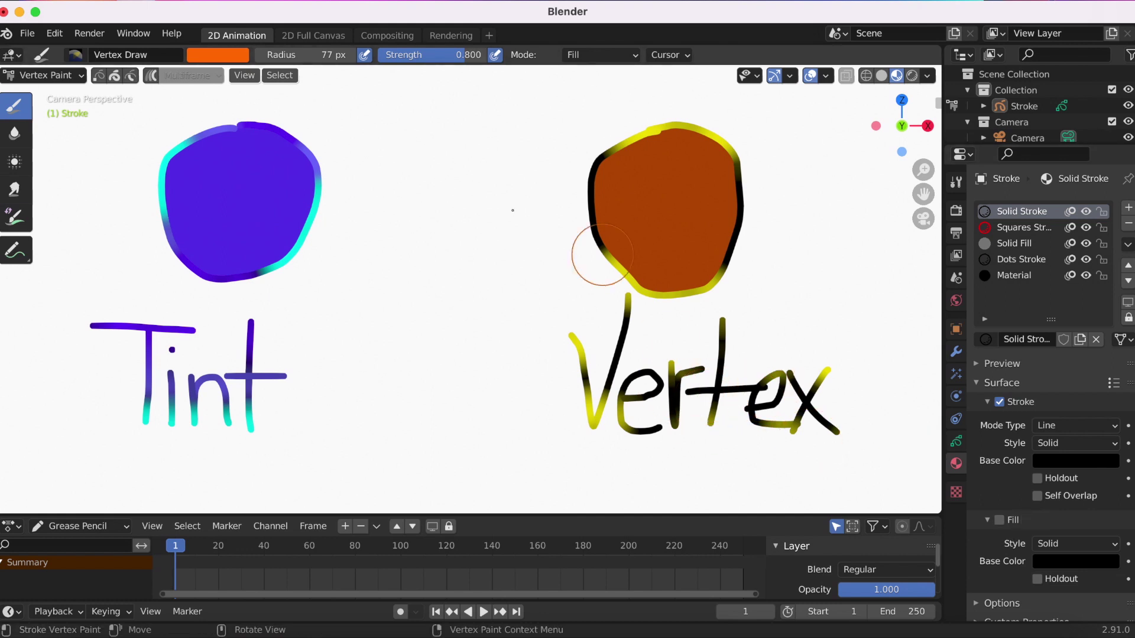
- Paint the second circle's sides and fill and the middle of the "Vertex" lettering red in Stroke and Fill mode
{"action": "left_click", "coordinate": [217, 55]}
{"action": "left_click", "coordinate": [195, 156]}
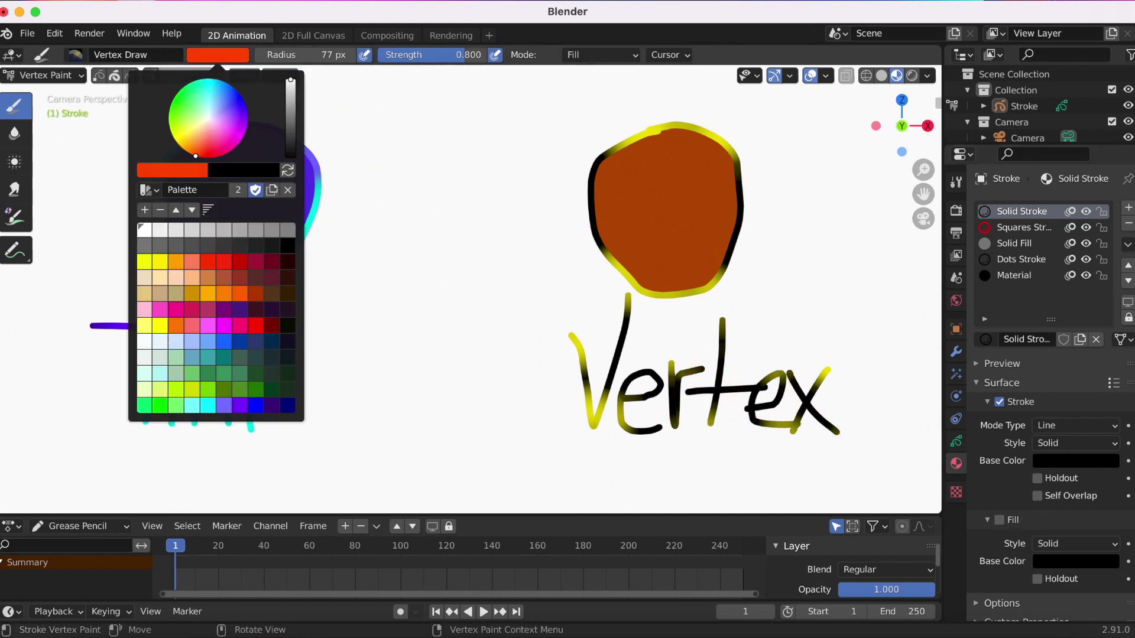
{"action": "left_click", "coordinate": [627, 55]}
{"action": "left_click", "coordinate": [615, 109]}
{"action": "mouse_move", "coordinate": [587, 235]}
{"action": "left_mouse_down"}
{"action": "mouse_move", "coordinate": [588, 172]}
{"action": "mouse_move", "coordinate": [668, 142]}
{"action": "mouse_move", "coordinate": [738, 217]}
{"action": "mouse_move", "coordinate": [747, 177]}
{"action": "mouse_move", "coordinate": [742, 246]}
{"action": "left_mouse_up"}
{"action": "mouse_move", "coordinate": [632, 399]}
{"action": "left_mouse_down"}
{"action": "mouse_move", "coordinate": [810, 400]}
{"action": "mouse_move", "coordinate": [865, 376]}
{"action": "left_mouse_up"}
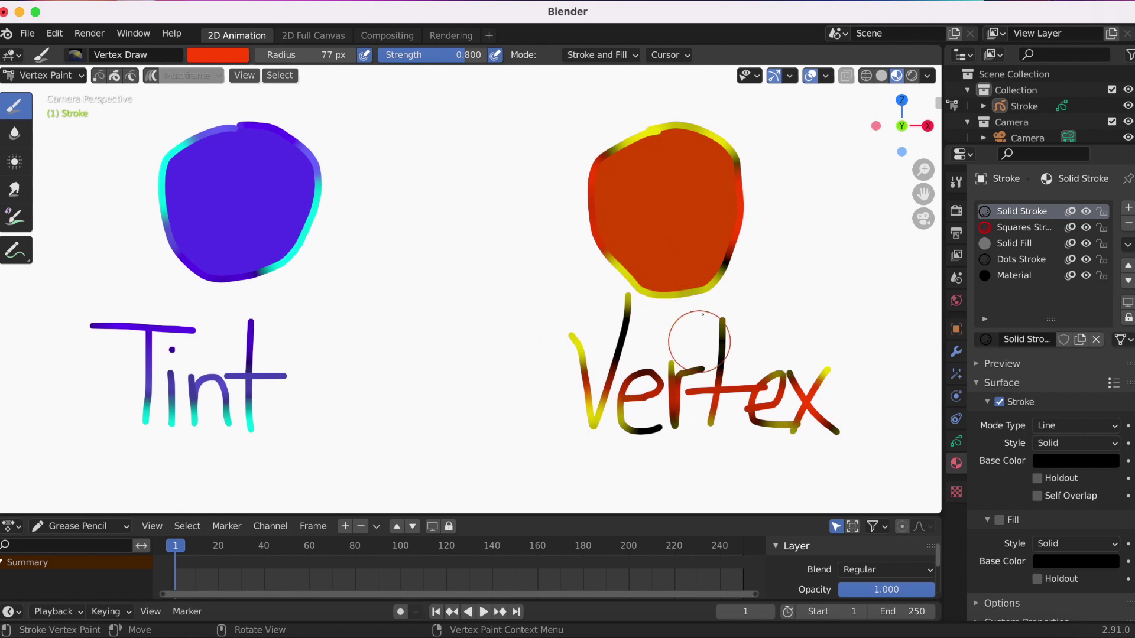
- Turn on the point selection mask, box-select the top points of the "t" in "Vertex", and paint them red
{"action": "left_click", "coordinate": [99, 79]}
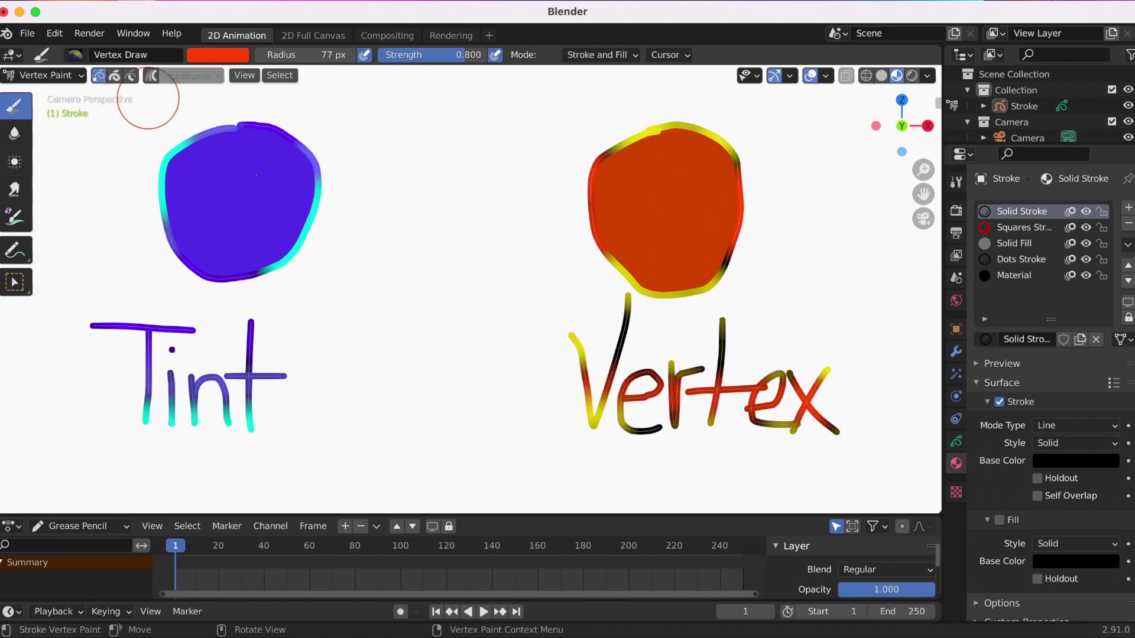
{"action": "left_click", "coordinate": [290, 76]}
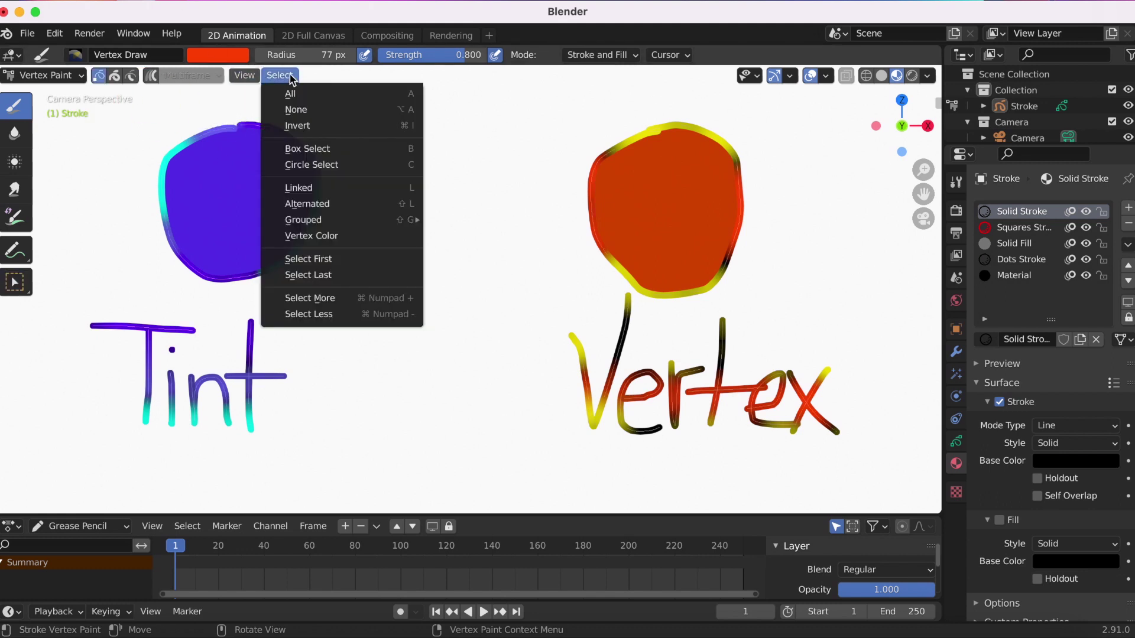
{"action": "left_click", "coordinate": [304, 149]}
{"action": "left_click_drag", "start_coordinate": [741, 316], "coordinate": [719, 314]}
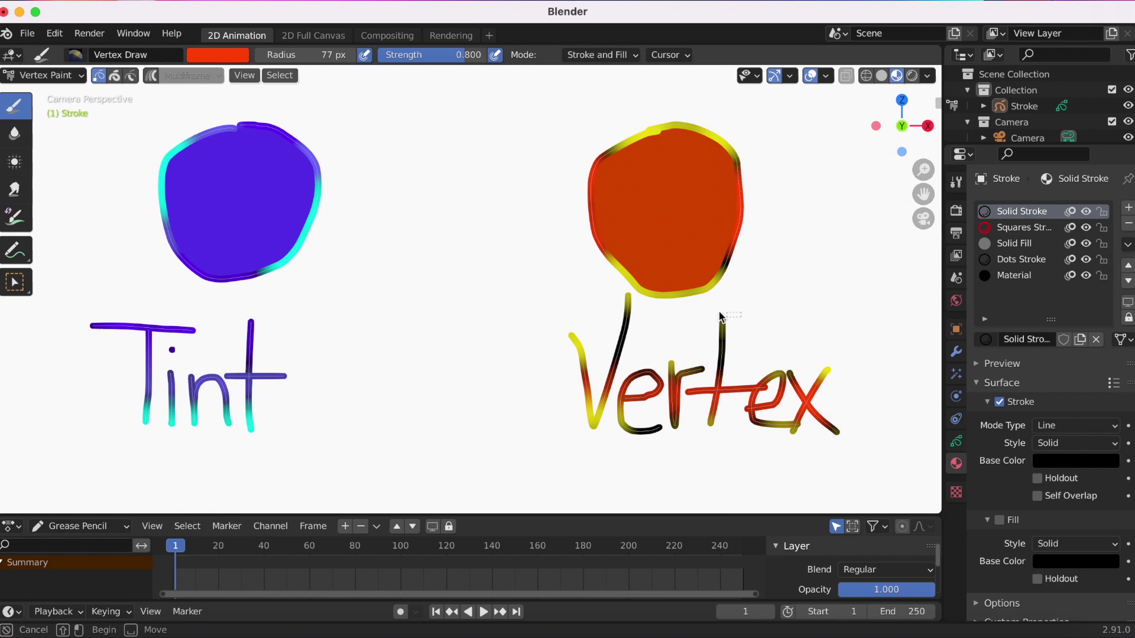
{"action": "mouse_move", "coordinate": [701, 357]}
{"action": "left_mouse_down"}
{"action": "mouse_move", "coordinate": [707, 368]}
{"action": "mouse_move", "coordinate": [727, 340]}
{"action": "mouse_move", "coordinate": [721, 364]}
{"action": "left_mouse_up"}
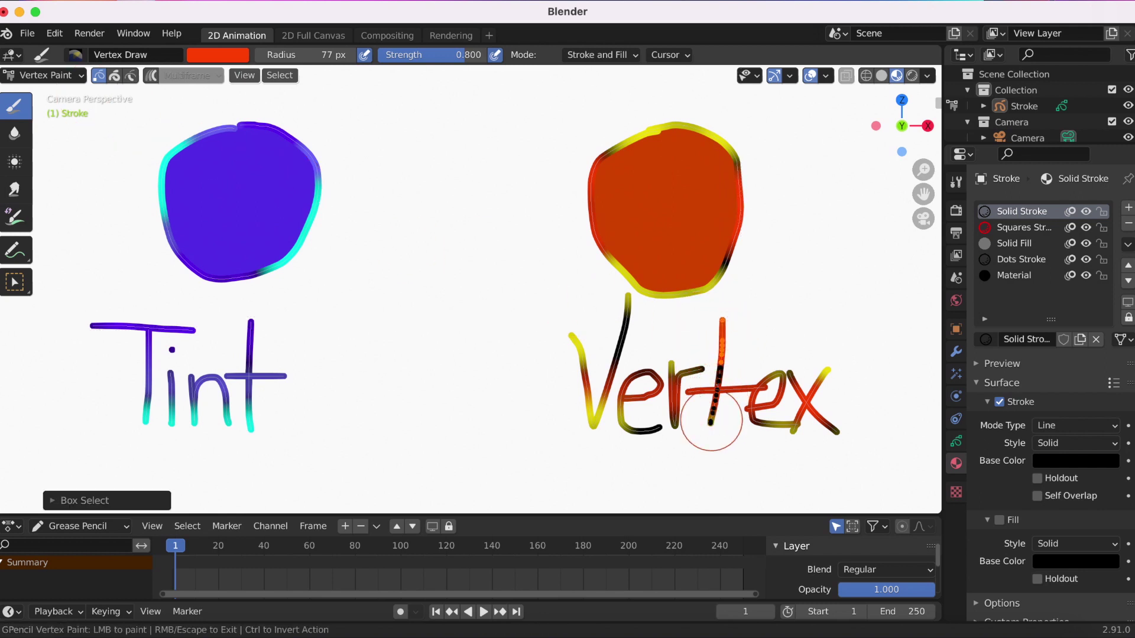
- Paint the selected points along the stem of the "t" in "Vertex" red and deselect all points
{"action": "left_click_drag", "start_coordinate": [711, 421], "coordinate": [721, 342]}
{"action": "left_click", "coordinate": [289, 78]}
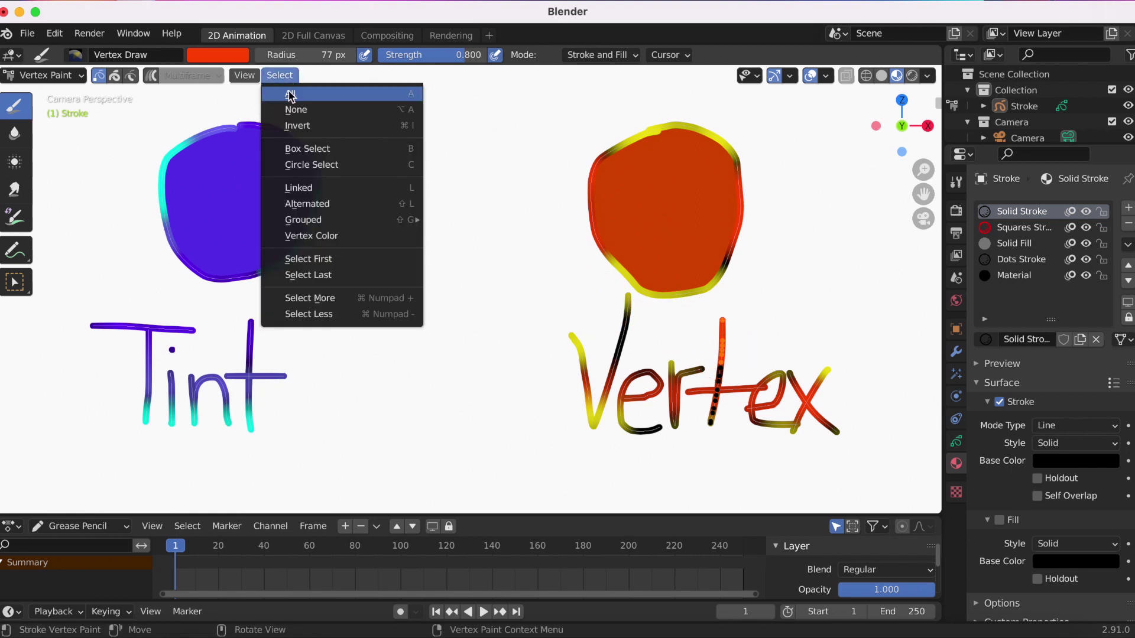
{"action": "left_click", "coordinate": [295, 109]}
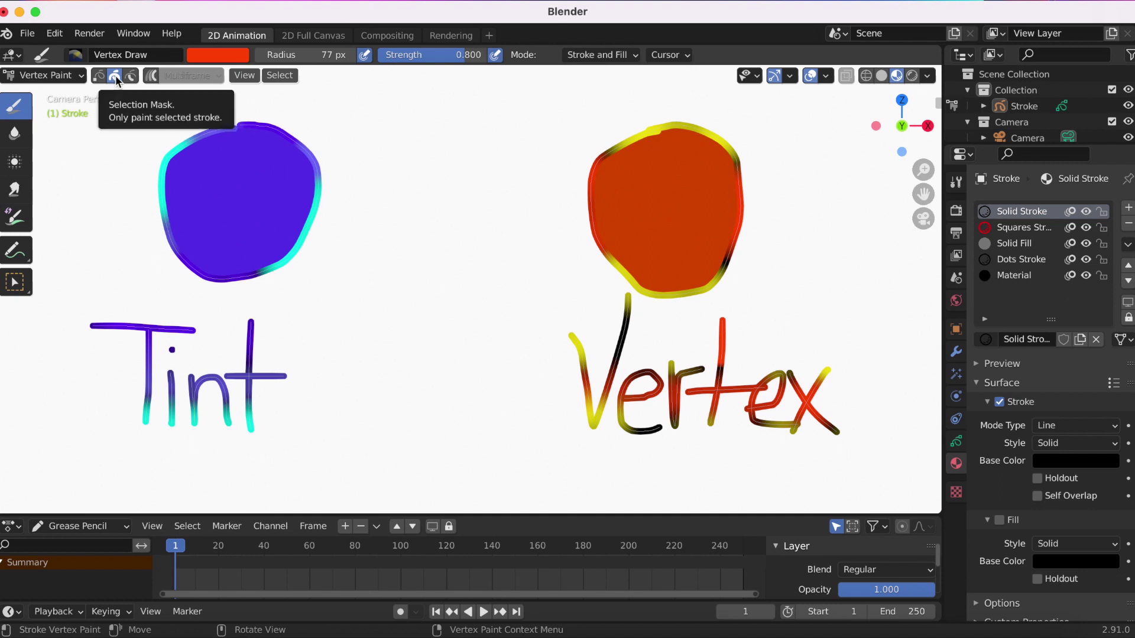
- Turn on the stroke selection mask, switch to Edit Mode and lasso-select the first "e" in "Vertex"
{"action": "left_click", "coordinate": [83, 73]}
{"action": "left_click", "coordinate": [54, 104]}
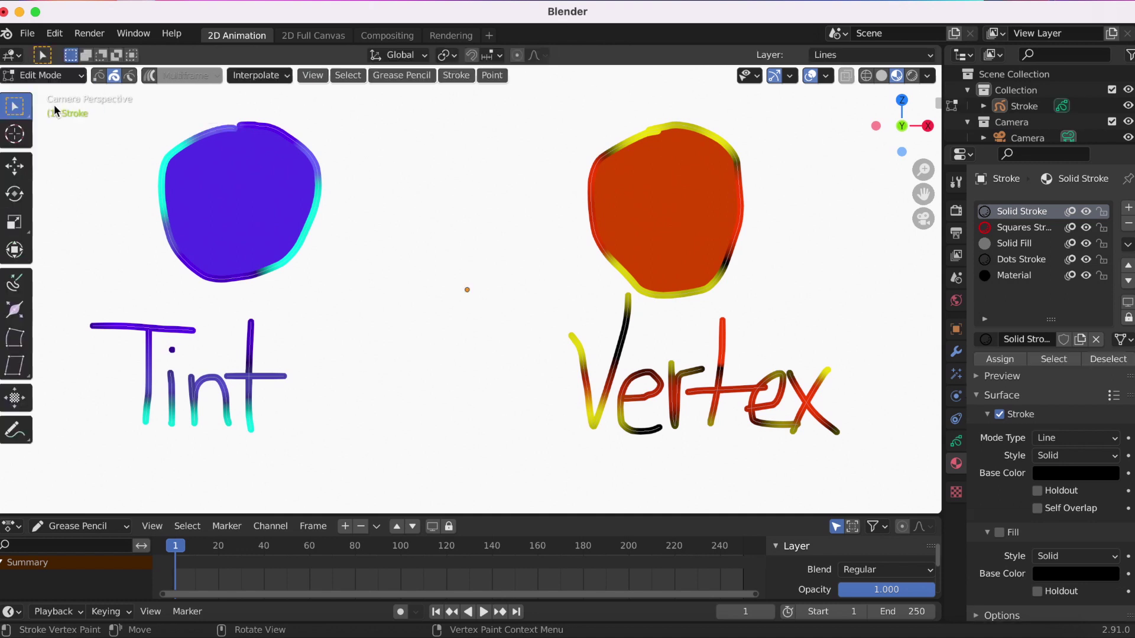
{"action": "left_click_drag", "start_coordinate": [14, 107], "coordinate": [82, 205]}
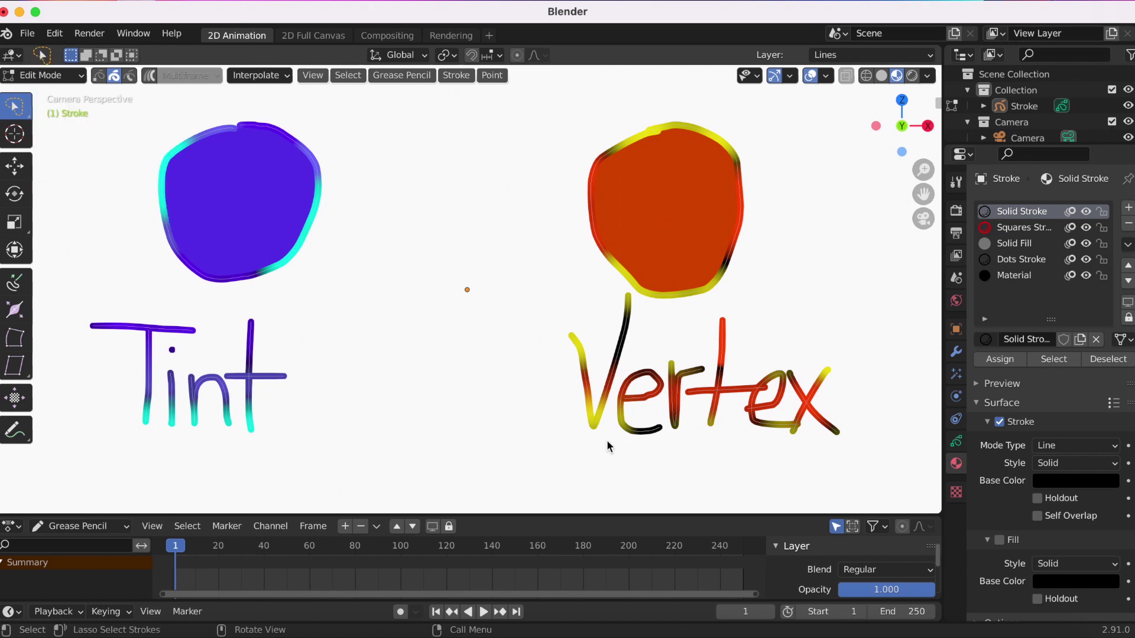
{"action": "left_click_drag", "start_coordinate": [607, 442], "coordinate": [658, 441]}
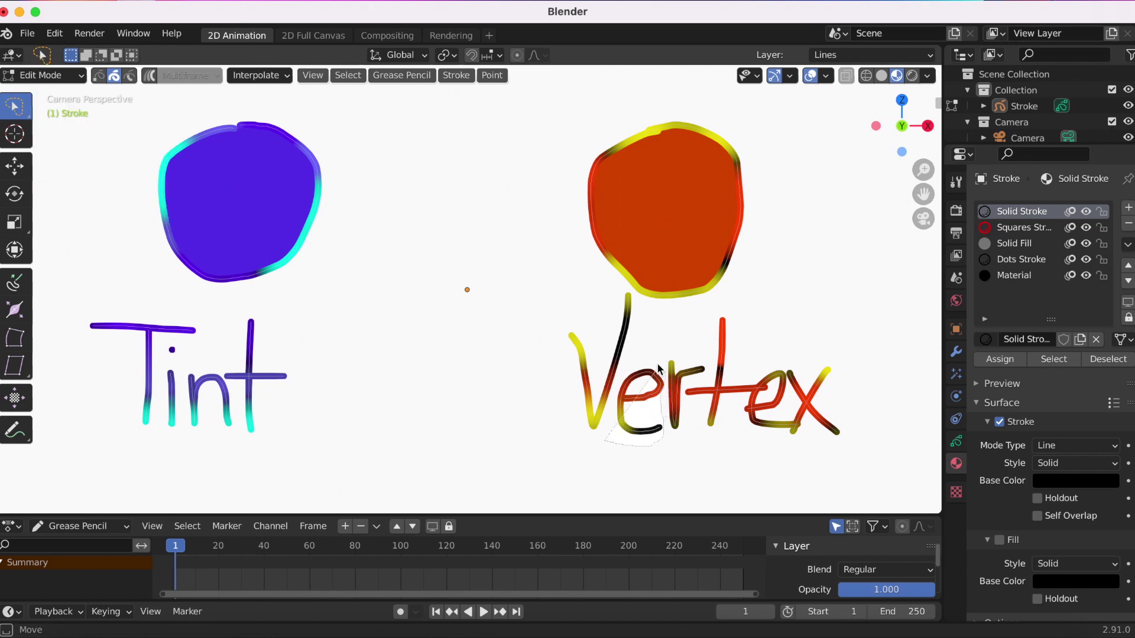
{"action": "left_click_drag", "start_coordinate": [608, 422], "coordinate": [609, 437]}
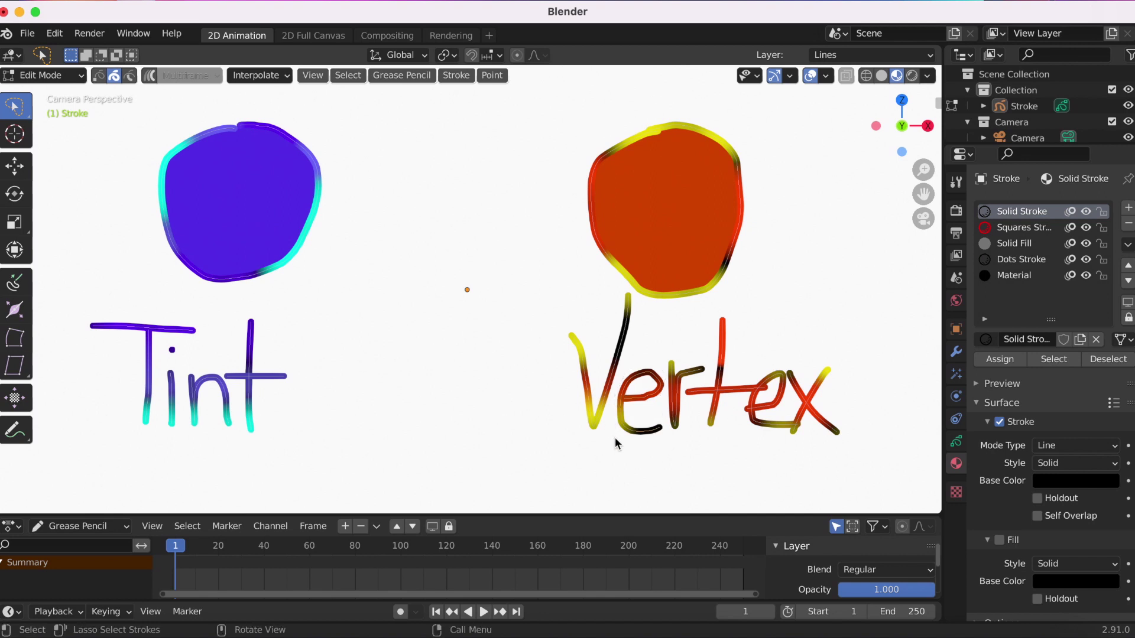
- Return to Vertex Paint mode, set the brush colour to pure red and paint the selected "e" of "Vertex"
{"action": "left_click", "coordinate": [43, 75]}
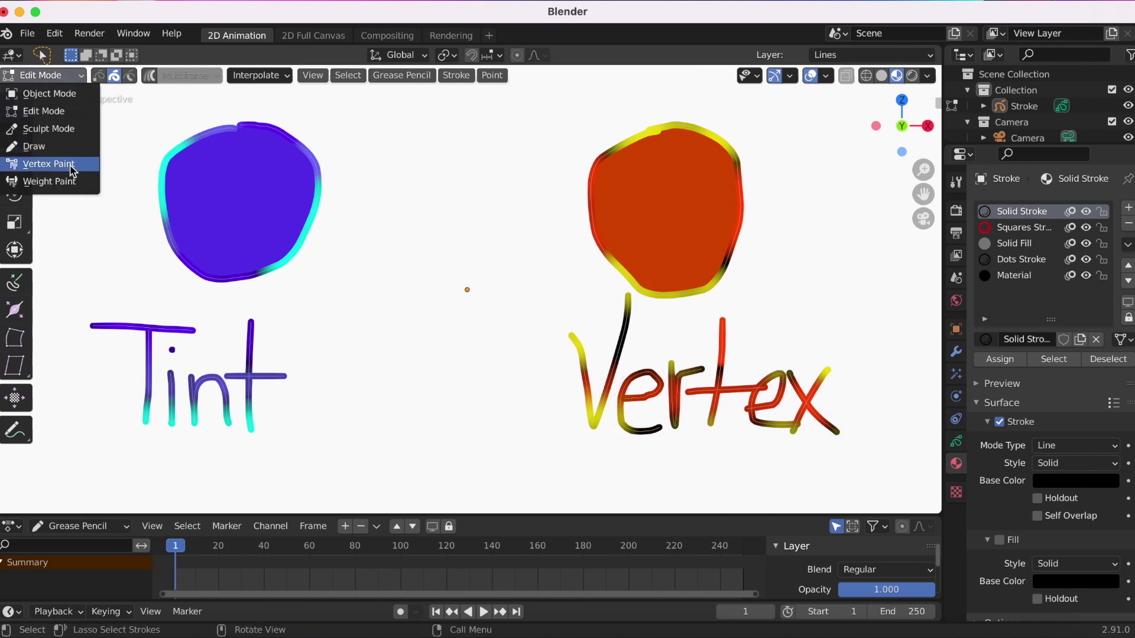
{"action": "left_click", "coordinate": [32, 162]}
{"action": "left_click", "coordinate": [225, 56]}
{"action": "left_click_drag", "start_coordinate": [207, 149], "coordinate": [208, 158]}
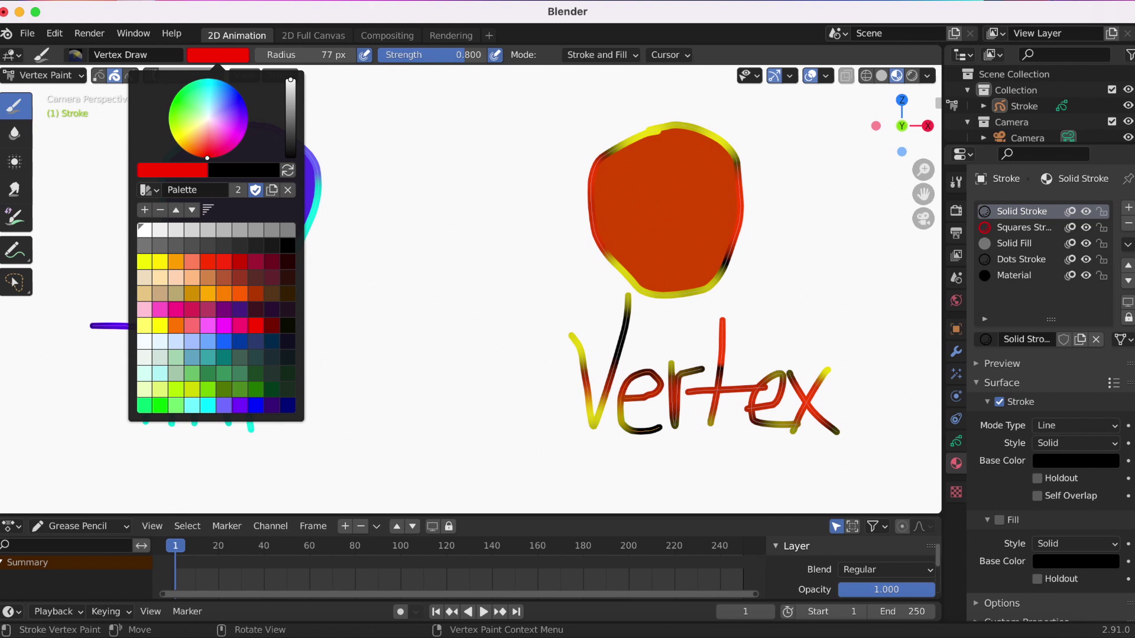
{"action": "mouse_move", "coordinate": [644, 440]}
{"action": "left_mouse_down"}
{"action": "mouse_move", "coordinate": [638, 350]}
{"action": "mouse_move", "coordinate": [608, 425]}
{"action": "mouse_move", "coordinate": [650, 414]}
{"action": "mouse_move", "coordinate": [613, 377]}
{"action": "mouse_move", "coordinate": [646, 400]}
{"action": "mouse_move", "coordinate": [568, 398]}
{"action": "mouse_move", "coordinate": [576, 378]}
{"action": "left_mouse_up"}
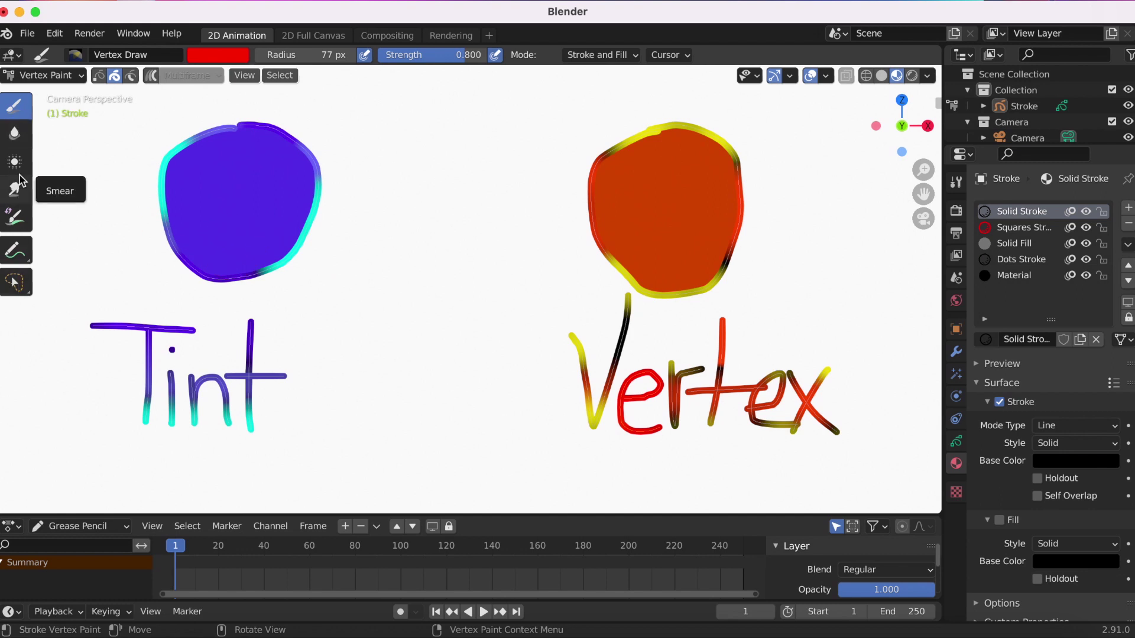
- Blur the colours of the "t" at a 67 px radius and of the "e" and "r" at 89 px in "Vertex"
{"action": "left_click", "coordinate": [15, 132]}
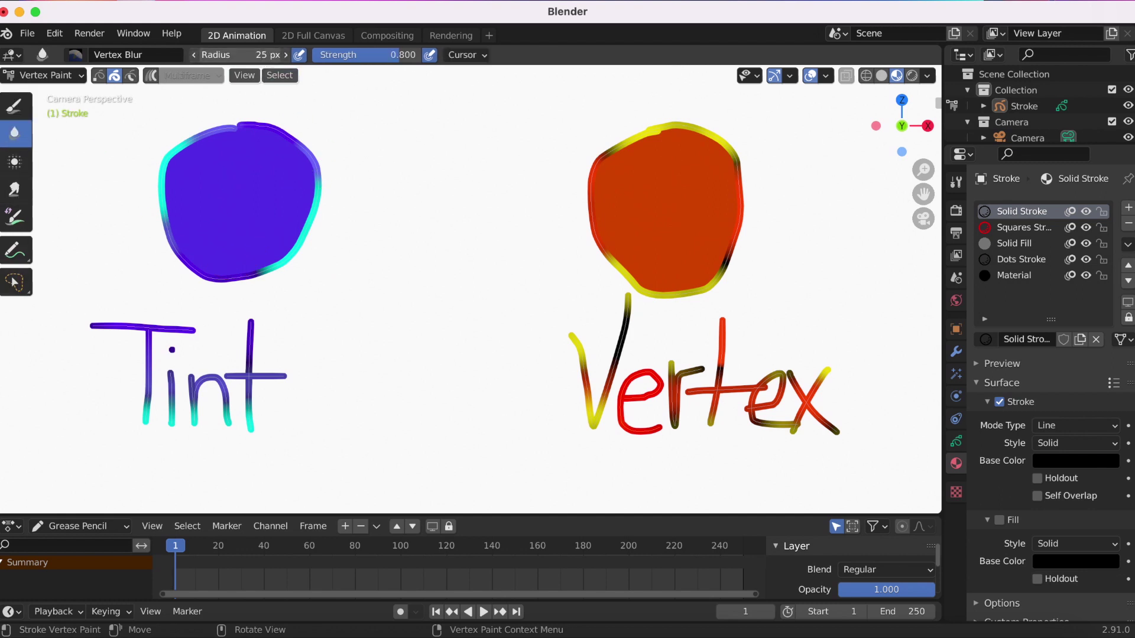
{"action": "left_click_drag", "start_coordinate": [243, 55], "coordinate": [252, 55]}
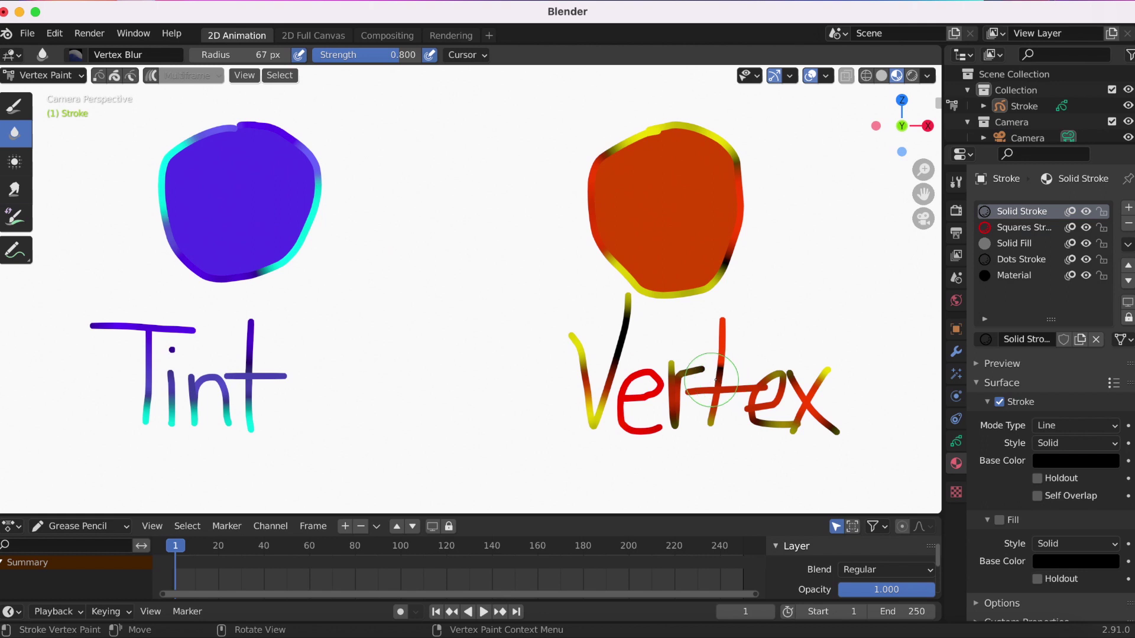
{"action": "left_click_drag", "start_coordinate": [717, 380], "coordinate": [719, 375]}
{"action": "left_click_drag", "start_coordinate": [244, 56], "coordinate": [256, 56]}
{"action": "mouse_move", "coordinate": [653, 407]}
{"action": "left_mouse_down"}
{"action": "mouse_move", "coordinate": [683, 380]}
{"action": "mouse_move", "coordinate": [672, 372]}
{"action": "mouse_move", "coordinate": [679, 415]}
{"action": "mouse_move", "coordinate": [678, 387]}
{"action": "mouse_move", "coordinate": [723, 370]}
{"action": "mouse_move", "coordinate": [717, 410]}
{"action": "mouse_move", "coordinate": [679, 375]}
{"action": "mouse_move", "coordinate": [677, 446]}
{"action": "left_mouse_up"}
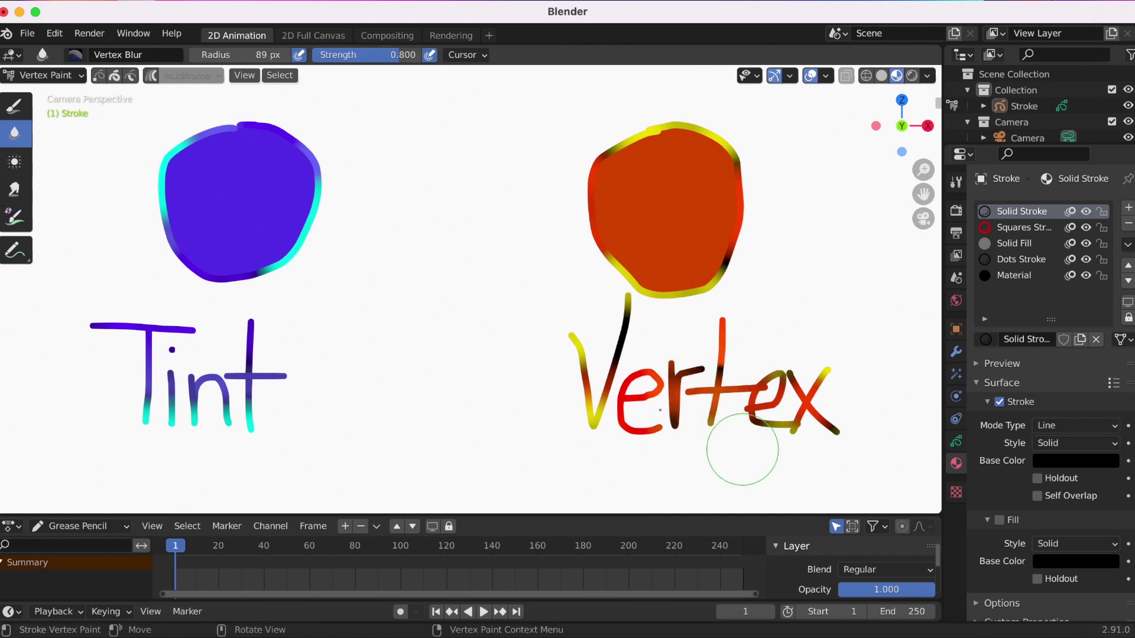
- Average the colours of the "V", first "e", "t" and the second circle's fill with the Average brush at a 53 px radius
{"action": "left_click", "coordinate": [14, 162]}
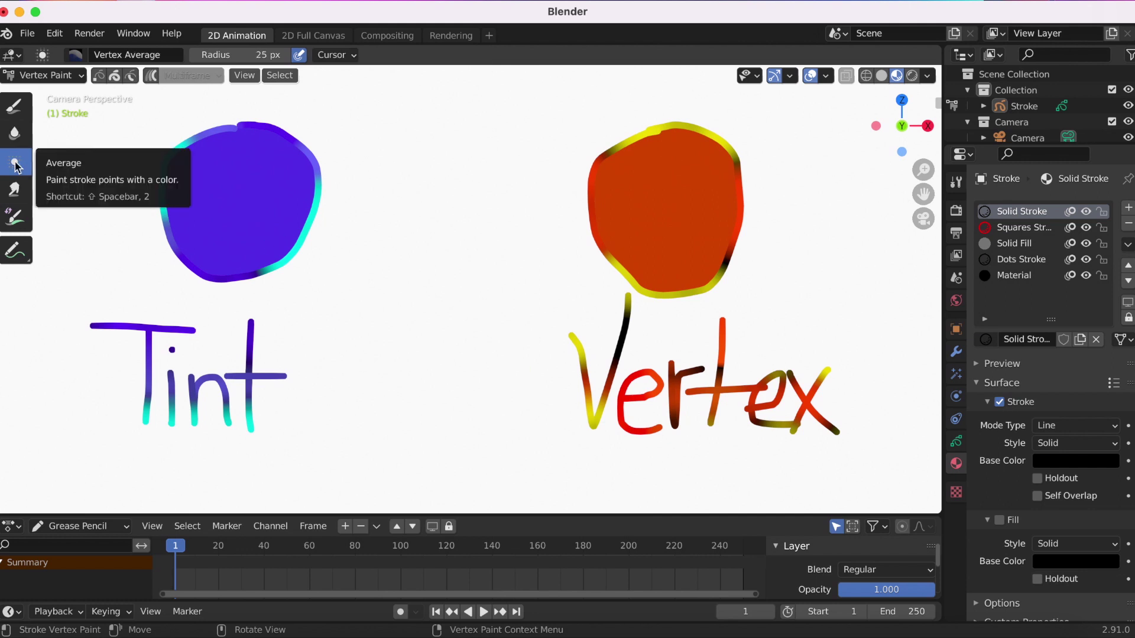
{"action": "left_click_drag", "start_coordinate": [251, 54], "coordinate": [284, 55]}
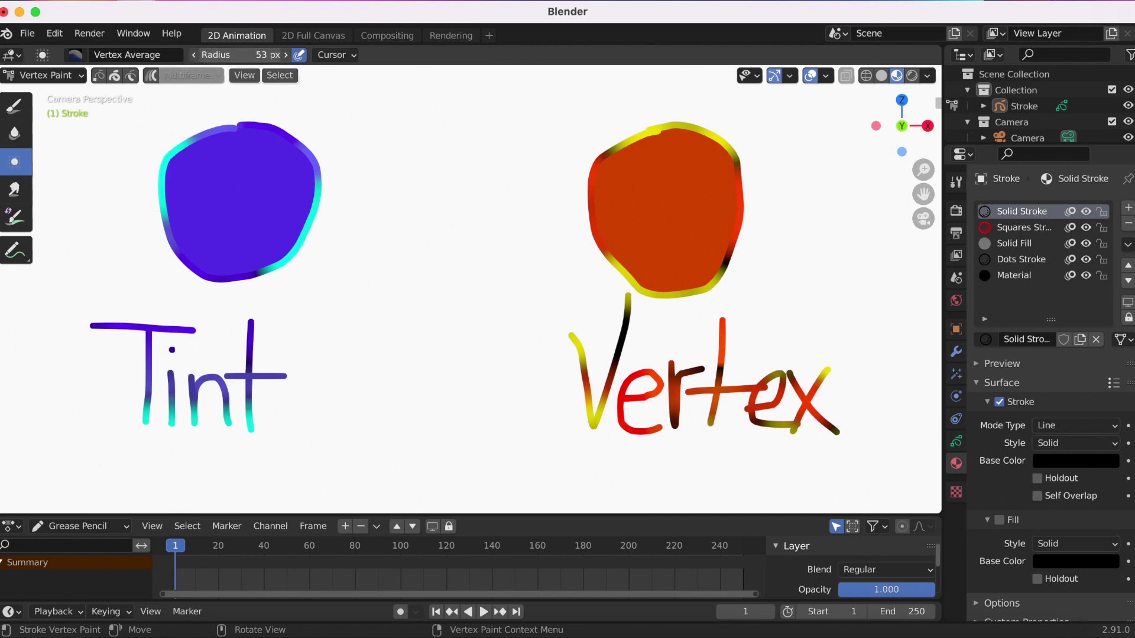
{"action": "left_click_drag", "start_coordinate": [574, 388], "coordinate": [644, 390]}
{"action": "mouse_move", "coordinate": [625, 414]}
{"action": "left_mouse_down"}
{"action": "mouse_move", "coordinate": [627, 425]}
{"action": "mouse_move", "coordinate": [613, 373]}
{"action": "mouse_move", "coordinate": [623, 305]}
{"action": "mouse_move", "coordinate": [609, 373]}
{"action": "left_mouse_up"}
{"action": "left_click_drag", "start_coordinate": [727, 370], "coordinate": [723, 387]}
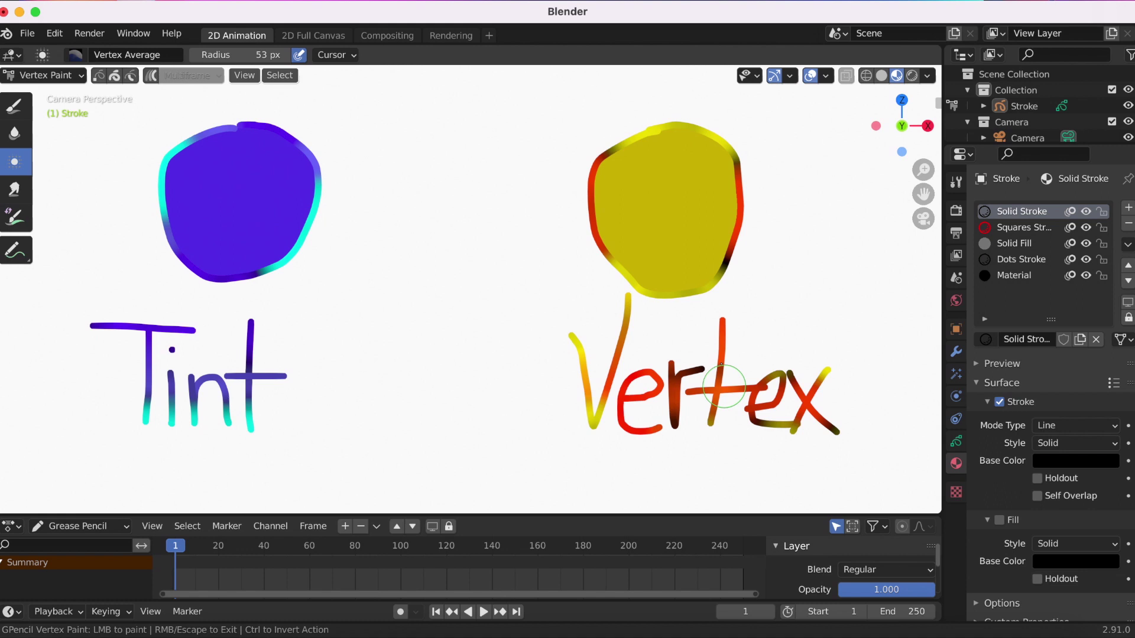
{"action": "left_click_drag", "start_coordinate": [720, 345], "coordinate": [715, 370]}
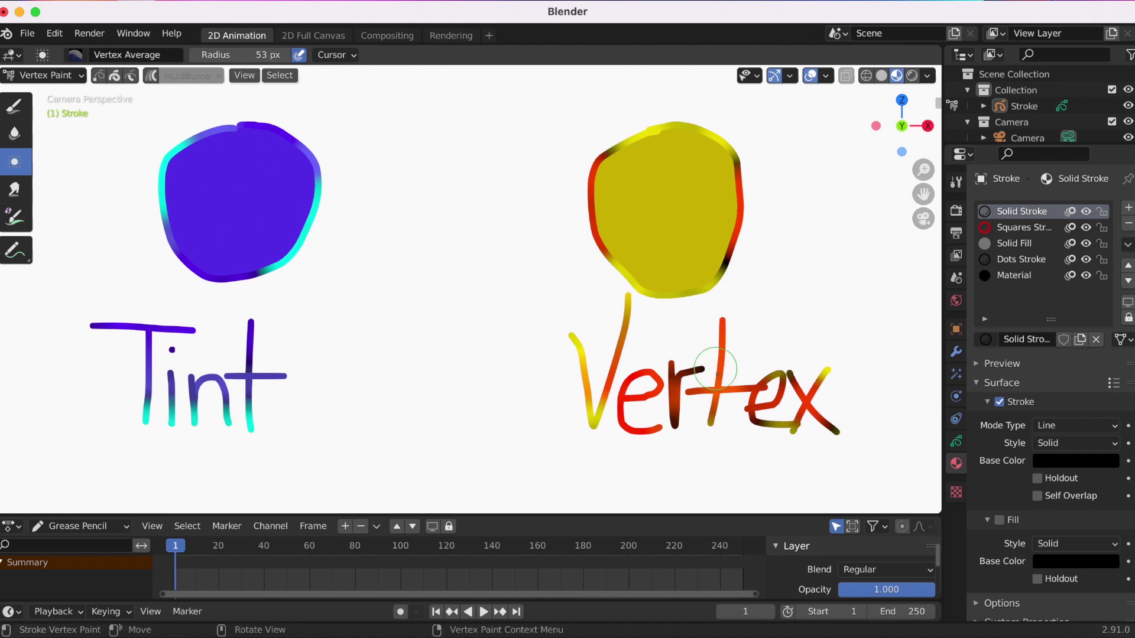
- Smear the colours across the first "e" and the "r" in "Vertex" with the Smear brush at a 67 px radius
{"action": "left_click", "coordinate": [14, 195]}
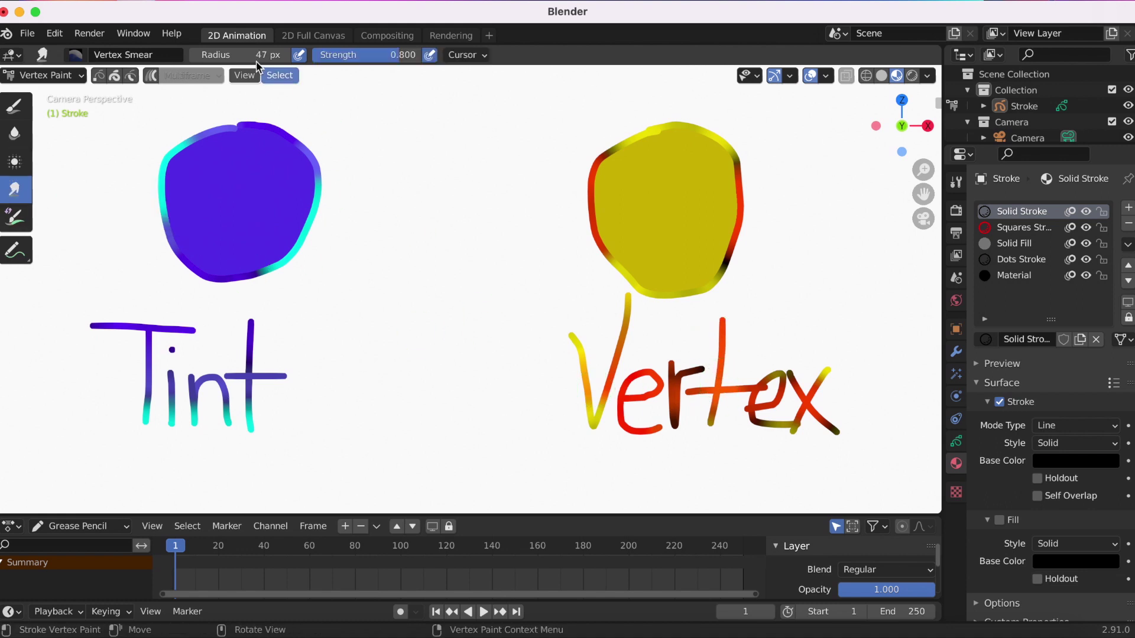
{"action": "left_click_drag", "start_coordinate": [261, 57], "coordinate": [265, 56]}
{"action": "left_click_drag", "start_coordinate": [655, 401], "coordinate": [672, 387]}
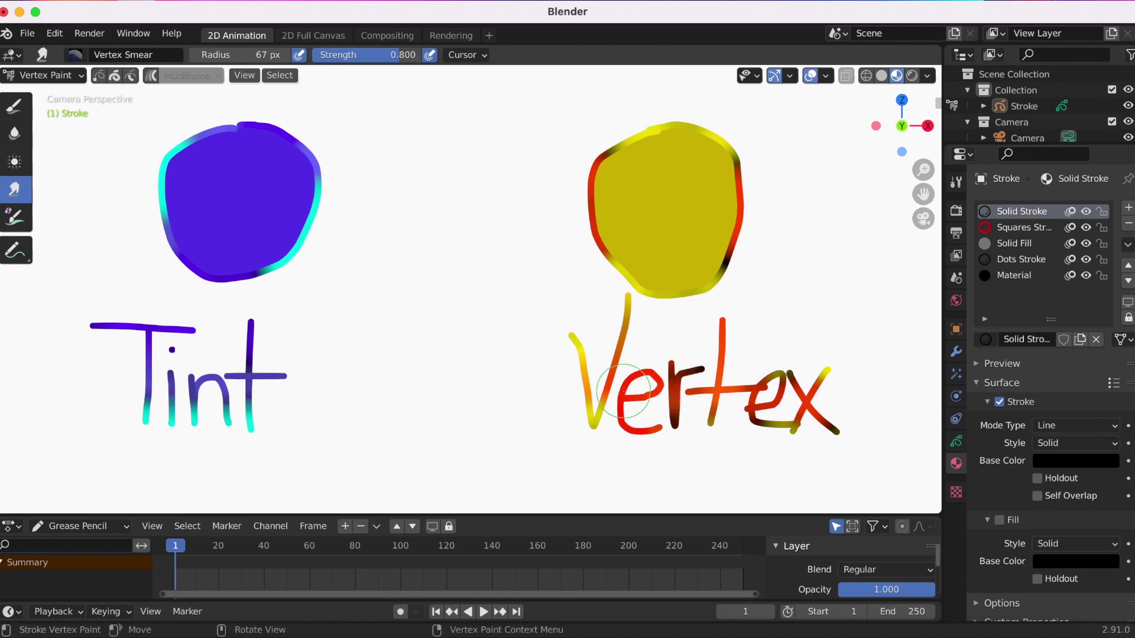
{"action": "mouse_move", "coordinate": [622, 415]}
{"action": "left_mouse_down"}
{"action": "mouse_move", "coordinate": [601, 418]}
{"action": "mouse_move", "coordinate": [632, 421]}
{"action": "mouse_move", "coordinate": [599, 423]}
{"action": "mouse_move", "coordinate": [644, 428]}
{"action": "left_mouse_up"}
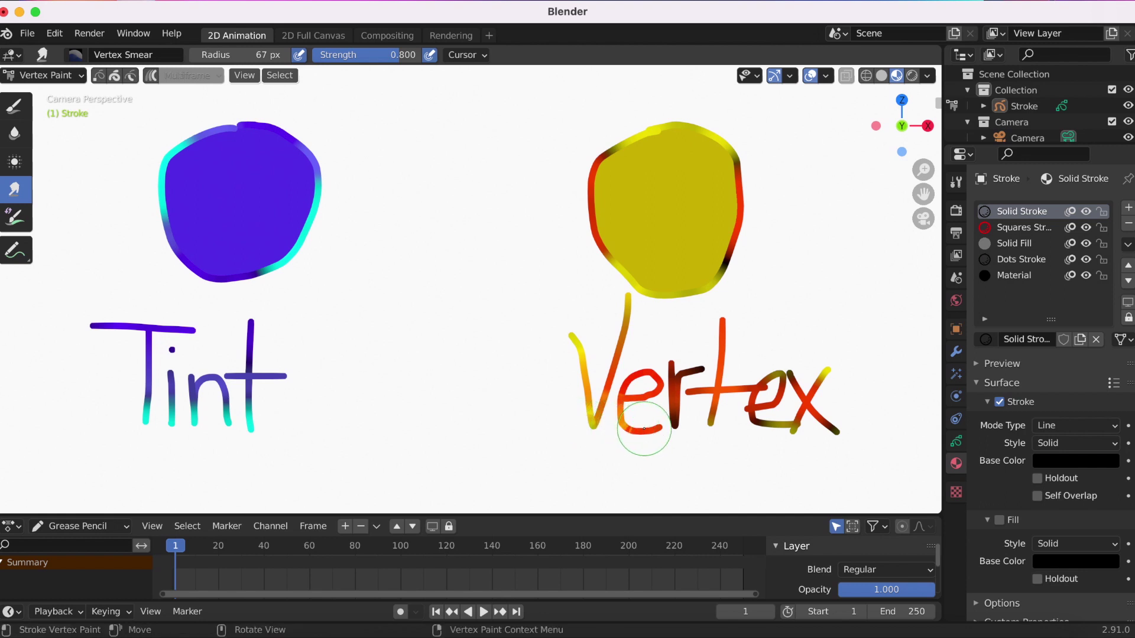
- Replace the colours of the "r" and "t" in "Vertex" with yellow sampled from the "V", using a 39 px radius
{"action": "left_click", "coordinate": [12, 223]}
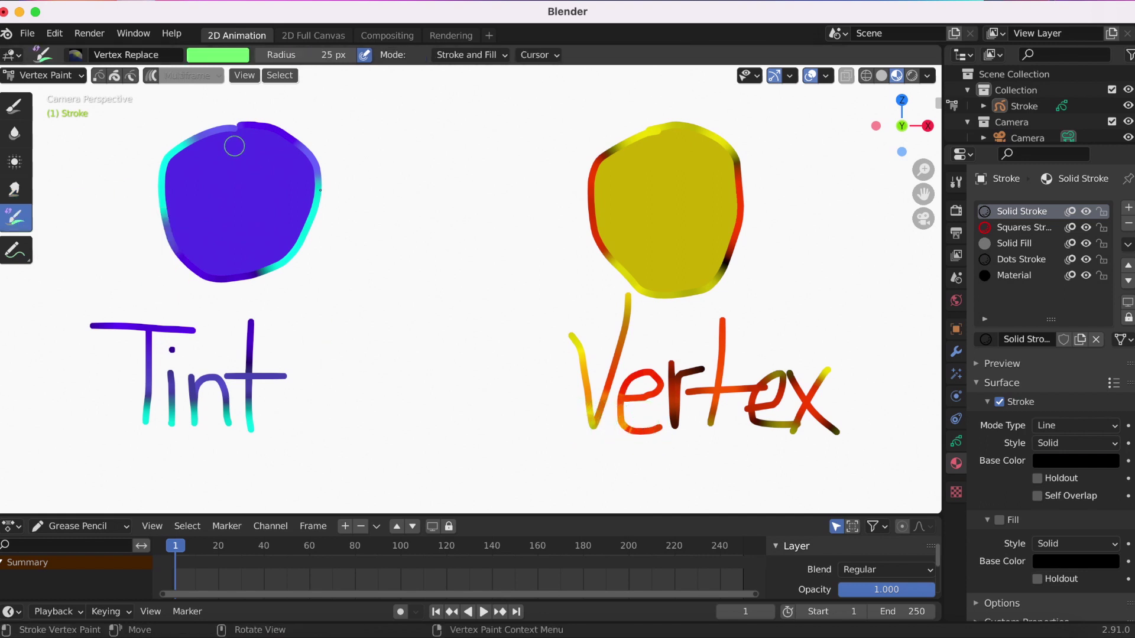
{"action": "left_click", "coordinate": [217, 54]}
{"action": "left_click", "coordinate": [269, 346]}
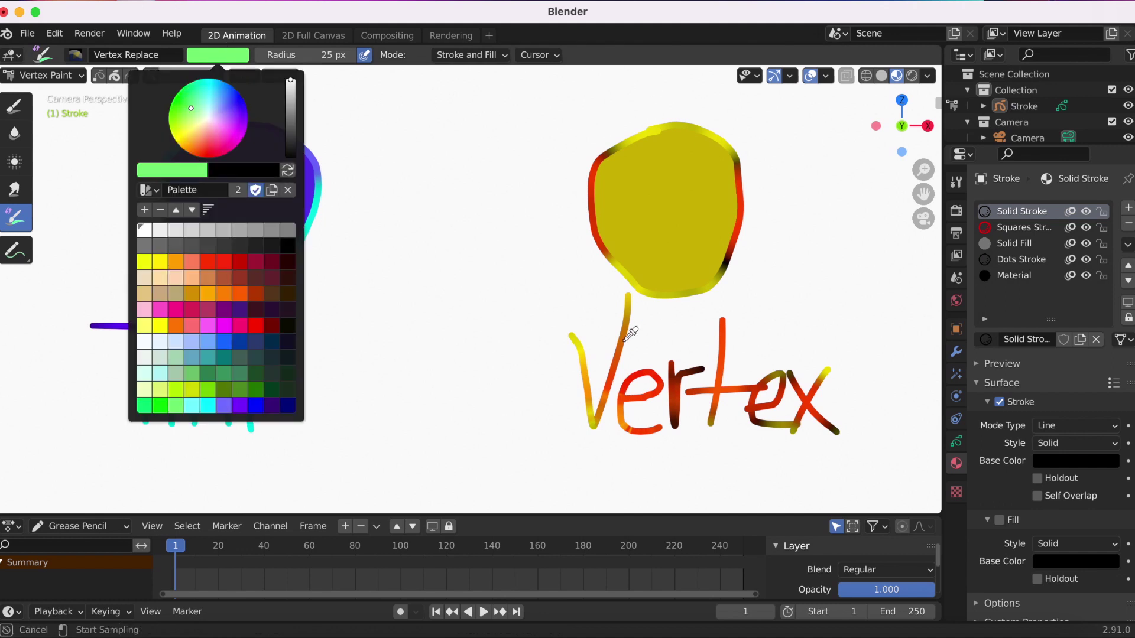
{"action": "left_click", "coordinate": [632, 295]}
{"action": "left_click_drag", "start_coordinate": [302, 54], "coordinate": [308, 54]}
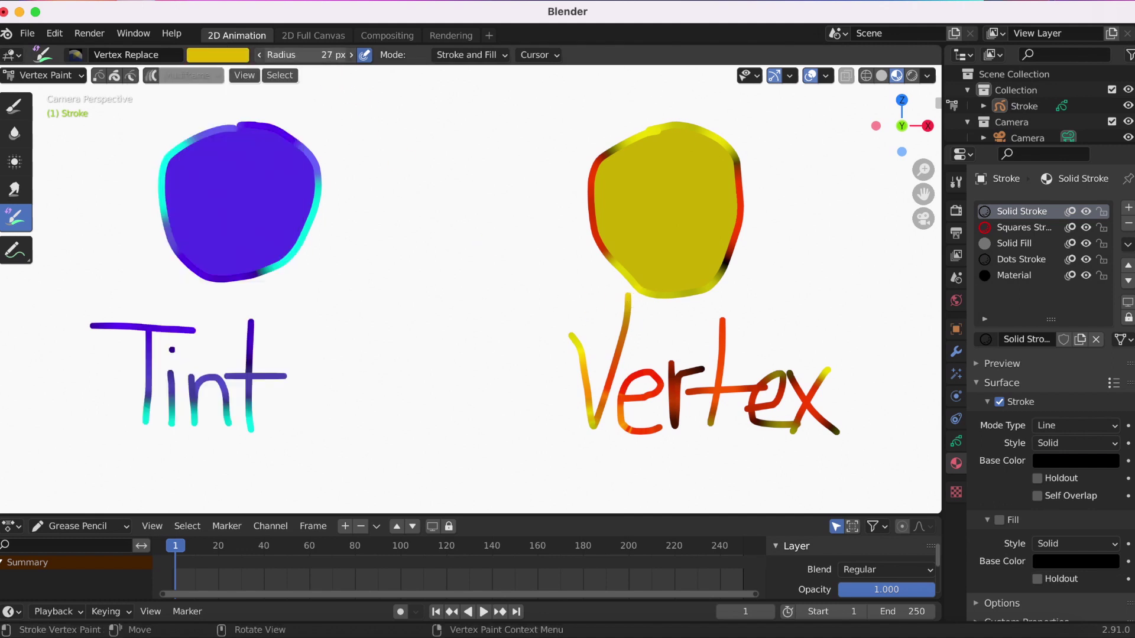
{"action": "mouse_move", "coordinate": [659, 409]}
{"action": "left_mouse_down"}
{"action": "mouse_move", "coordinate": [672, 417]}
{"action": "mouse_move", "coordinate": [688, 375]}
{"action": "left_mouse_up"}
{"action": "left_click_drag", "start_coordinate": [685, 381], "coordinate": [683, 391]}
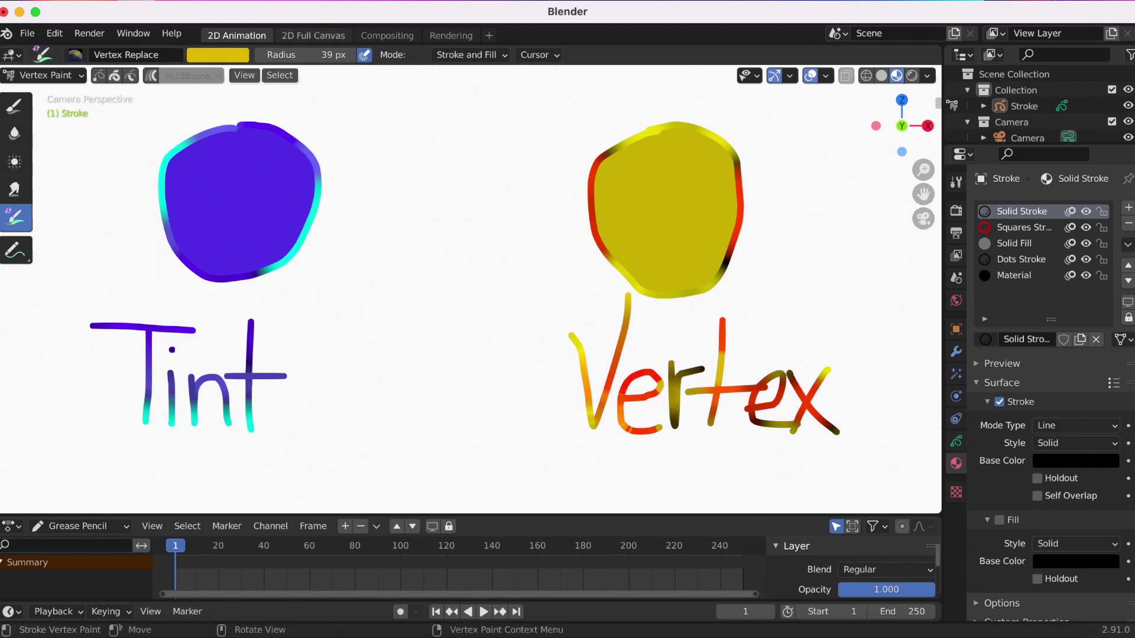
- Raise the yellow to full brightness and replace the colours across the "Vertex" lettering from the "e" to the "x"
{"action": "left_click", "coordinate": [218, 56]}
{"action": "left_click_drag", "start_coordinate": [290, 86], "coordinate": [290, 79]}
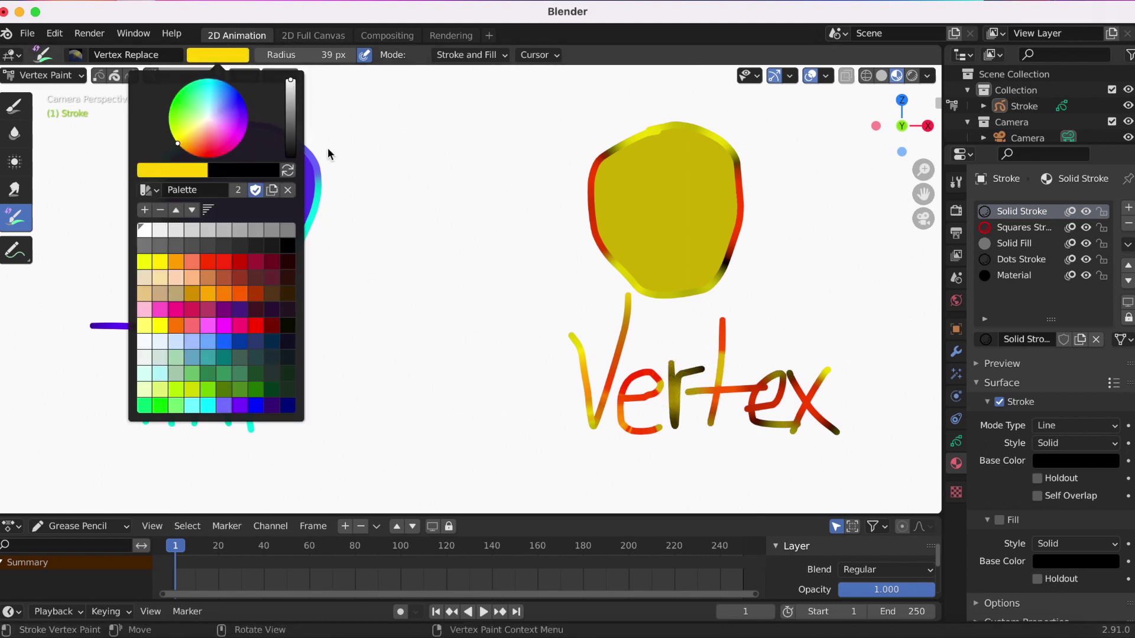
{"action": "mouse_move", "coordinate": [672, 372]}
{"action": "left_mouse_down"}
{"action": "mouse_move", "coordinate": [670, 388]}
{"action": "mouse_move", "coordinate": [644, 391]}
{"action": "mouse_move", "coordinate": [642, 418]}
{"action": "mouse_move", "coordinate": [748, 387]}
{"action": "mouse_move", "coordinate": [862, 401]}
{"action": "left_mouse_up"}
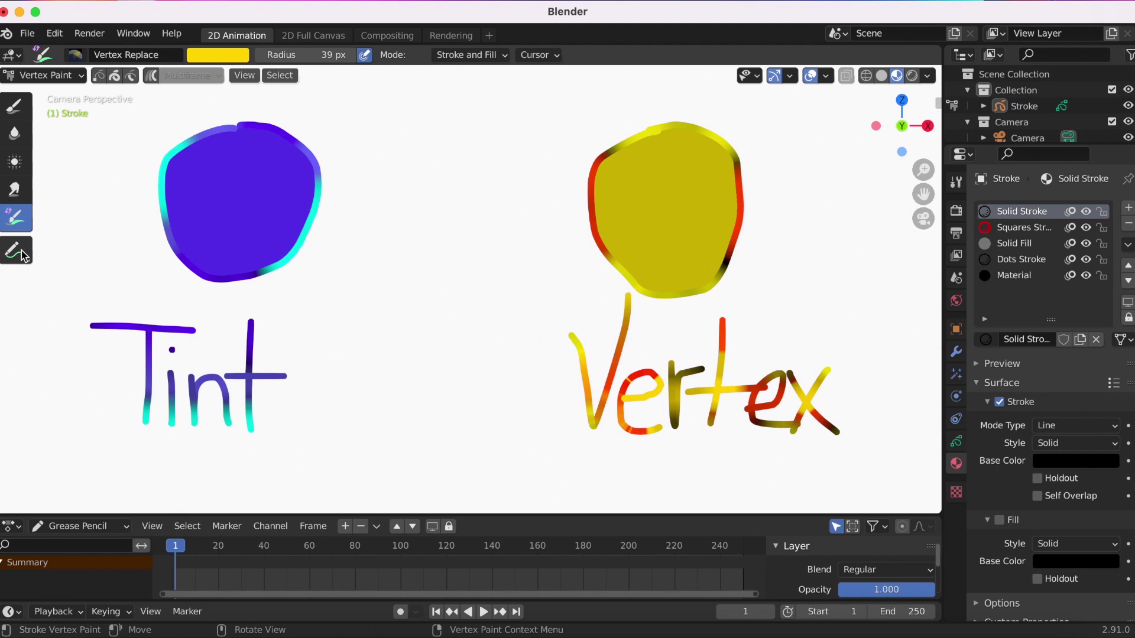
{"action": "left_click", "coordinate": [18, 107]}
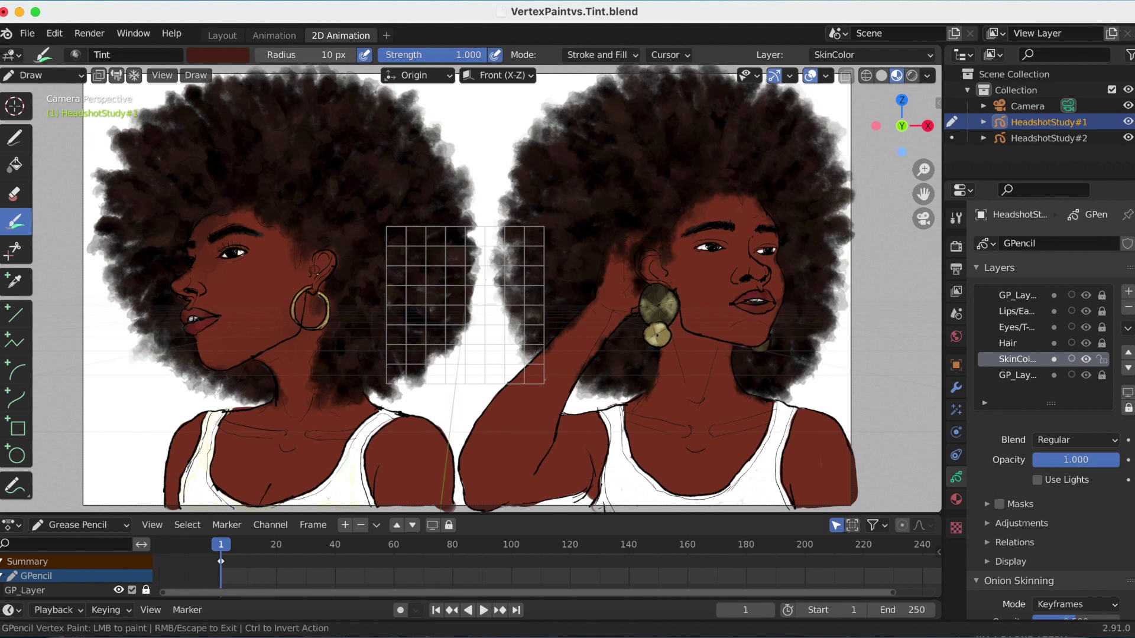
- Tint dark brown shading on the left portrait's jaw, neck and shoulder, and on the forehead with the radius raised to 64 px
{"action": "mouse_move", "coordinate": [222, 363]}
{"action": "left_mouse_down"}
{"action": "mouse_move", "coordinate": [260, 349]}
{"action": "mouse_move", "coordinate": [277, 313]}
{"action": "left_mouse_up"}
{"action": "mouse_move", "coordinate": [230, 361]}
{"action": "left_mouse_down"}
{"action": "mouse_move", "coordinate": [266, 343]}
{"action": "mouse_move", "coordinate": [275, 284]}
{"action": "mouse_move", "coordinate": [274, 387]}
{"action": "mouse_move", "coordinate": [235, 403]}
{"action": "left_mouse_up"}
{"action": "left_click_drag", "start_coordinate": [165, 490], "coordinate": [159, 481]}
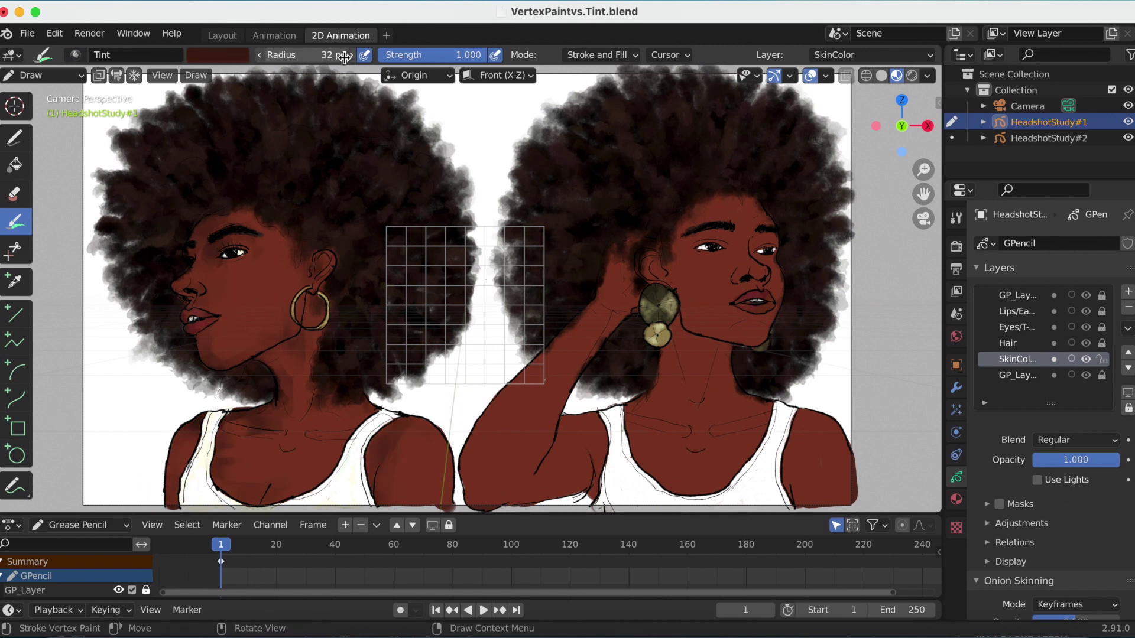
{"action": "left_click_drag", "start_coordinate": [344, 58], "coordinate": [363, 58]}
{"action": "left_click_drag", "start_coordinate": [276, 226], "coordinate": [270, 251]}
- Sample the skin tone from the left portrait's upper chest as the tint colour and lighten it
{"action": "left_click", "coordinate": [217, 55]}
{"action": "left_click", "coordinate": [177, 171]}
{"action": "left_click", "coordinate": [270, 344]}
{"action": "left_click", "coordinate": [284, 408]}
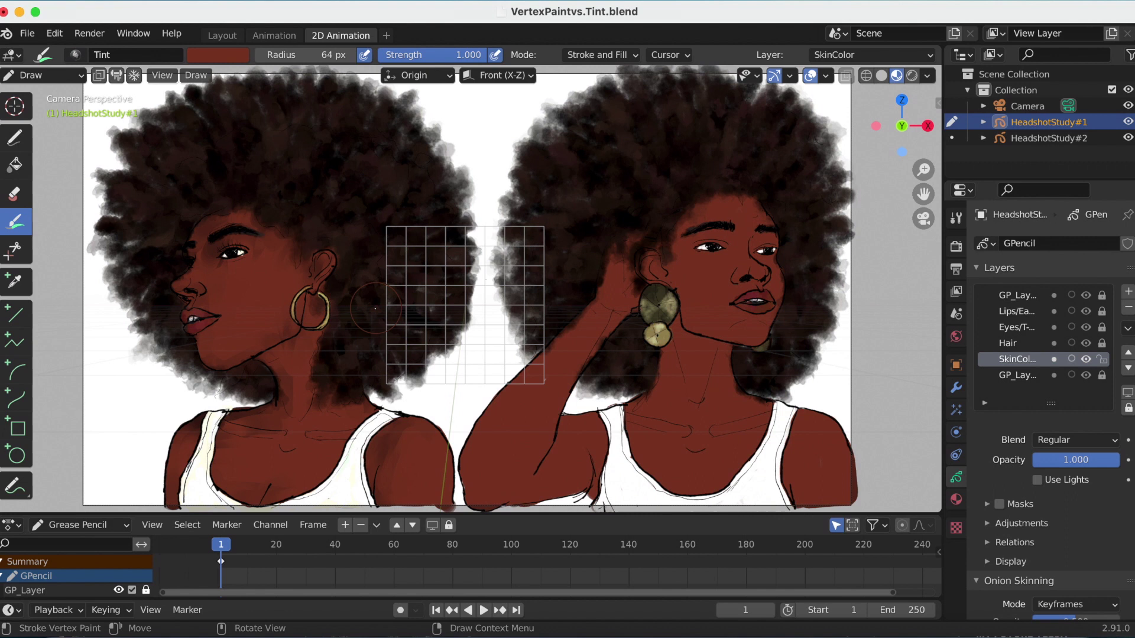
{"action": "left_click", "coordinate": [218, 55]}
{"action": "left_click", "coordinate": [177, 170]}
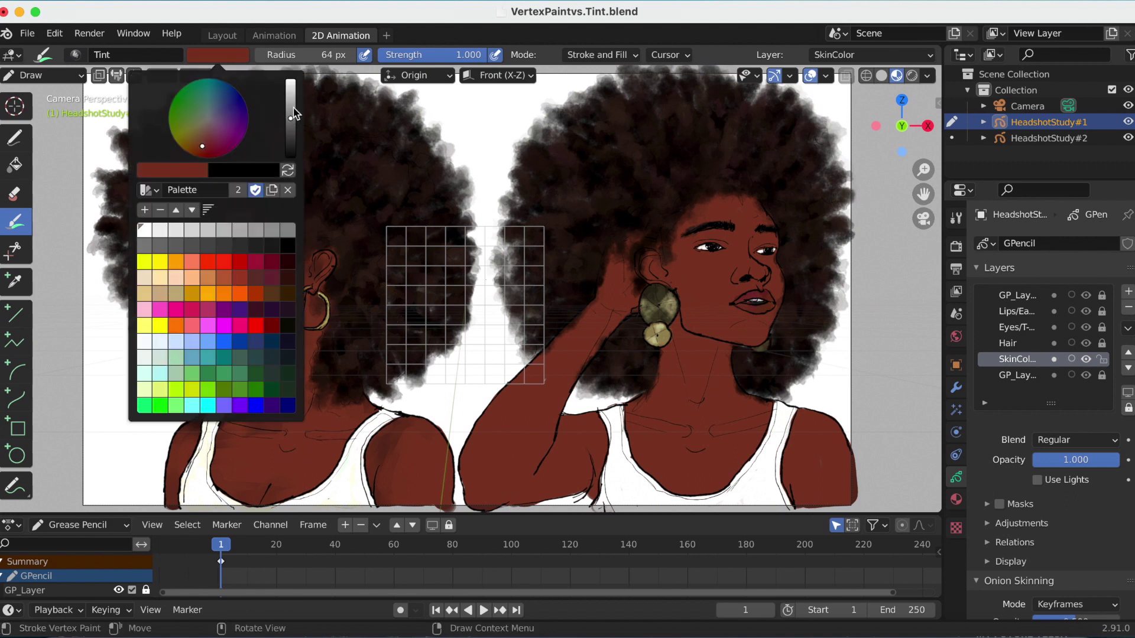
{"action": "left_click_drag", "start_coordinate": [294, 113], "coordinate": [291, 89]}
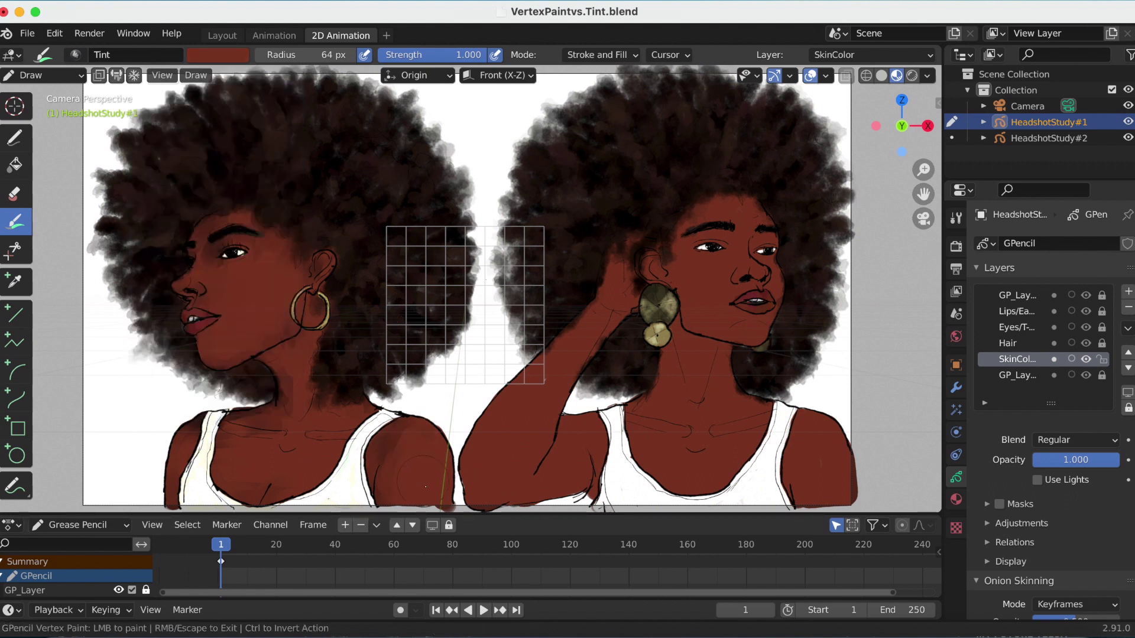
- Darken the tint colour and shade the left portrait's chest and neck
{"action": "left_click", "coordinate": [218, 54]}
{"action": "left_click", "coordinate": [182, 171]}
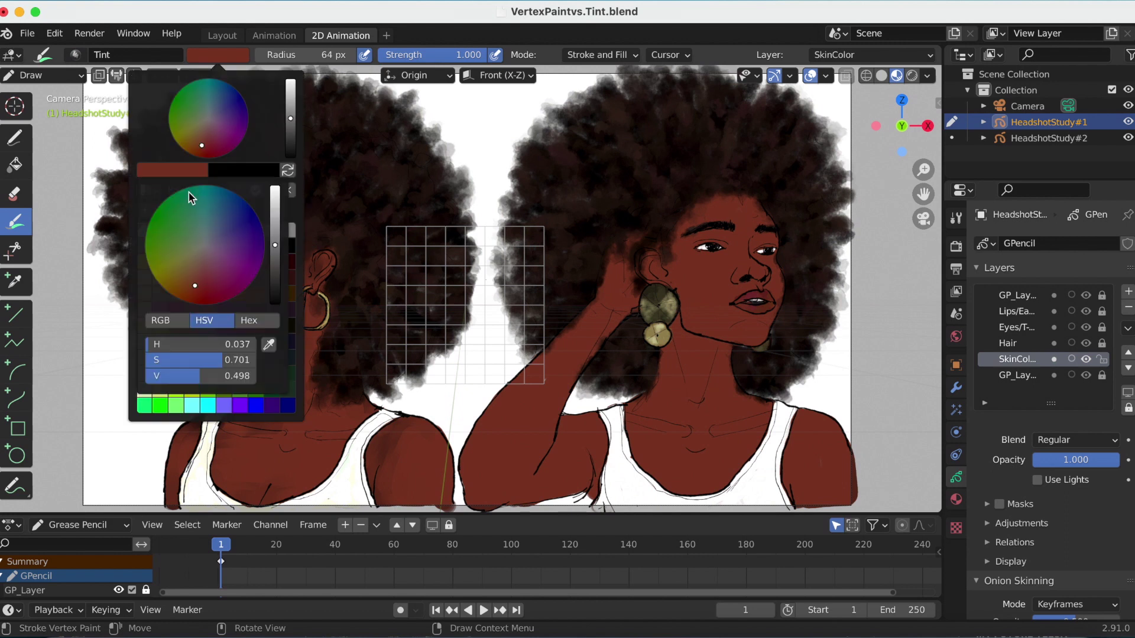
{"action": "left_click_drag", "start_coordinate": [294, 90], "coordinate": [294, 105]}
{"action": "mouse_move", "coordinate": [242, 501]}
{"action": "left_mouse_down"}
{"action": "mouse_move", "coordinate": [230, 491]}
{"action": "mouse_move", "coordinate": [297, 495]}
{"action": "left_mouse_up"}
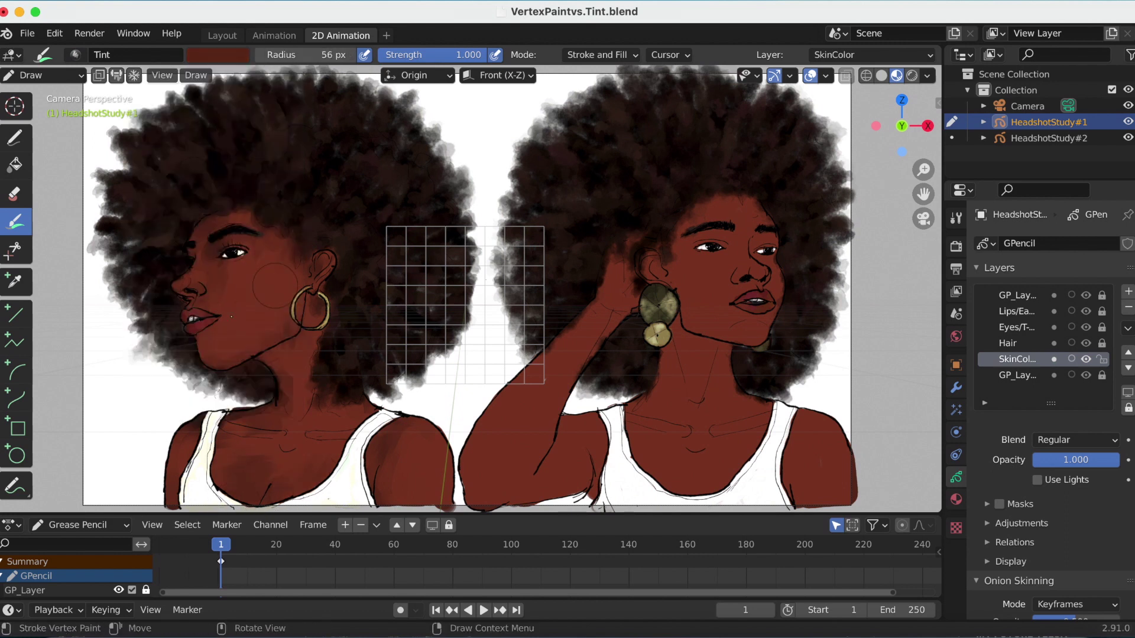
{"action": "left_click_drag", "start_coordinate": [254, 464], "coordinate": [308, 449]}
{"action": "left_click_drag", "start_coordinate": [322, 378], "coordinate": [316, 340]}
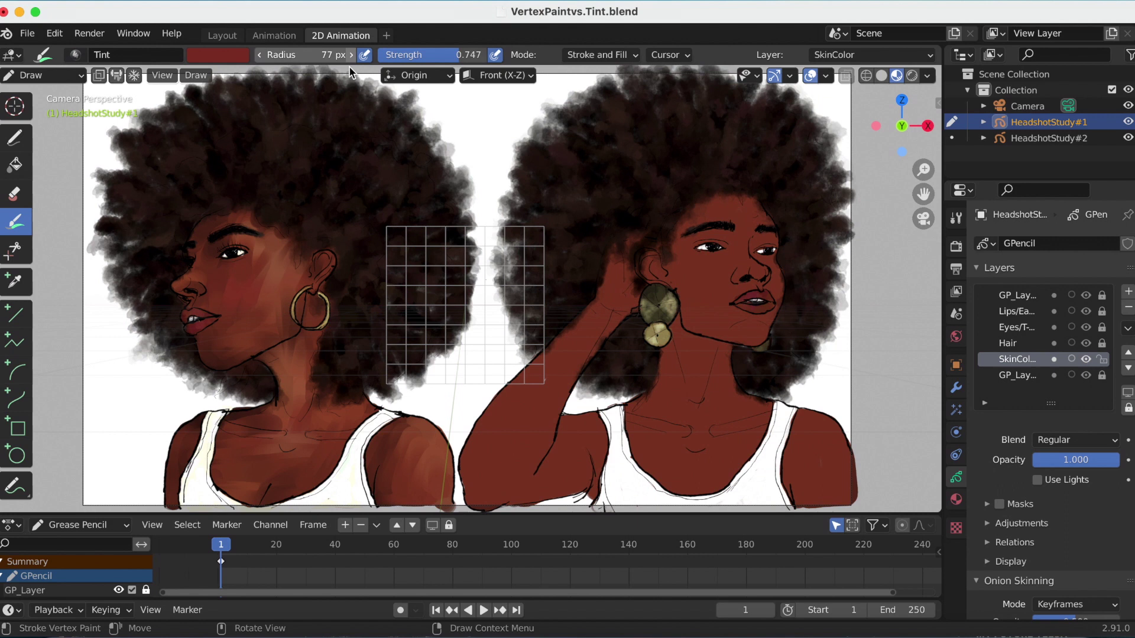
- Tint the left portrait's cheek and temple, and its neck and chest with a skin tone sampled from the upper chest
{"action": "mouse_move", "coordinate": [278, 266]}
{"action": "left_mouse_down"}
{"action": "mouse_move", "coordinate": [266, 283]}
{"action": "mouse_move", "coordinate": [262, 264]}
{"action": "left_mouse_up"}
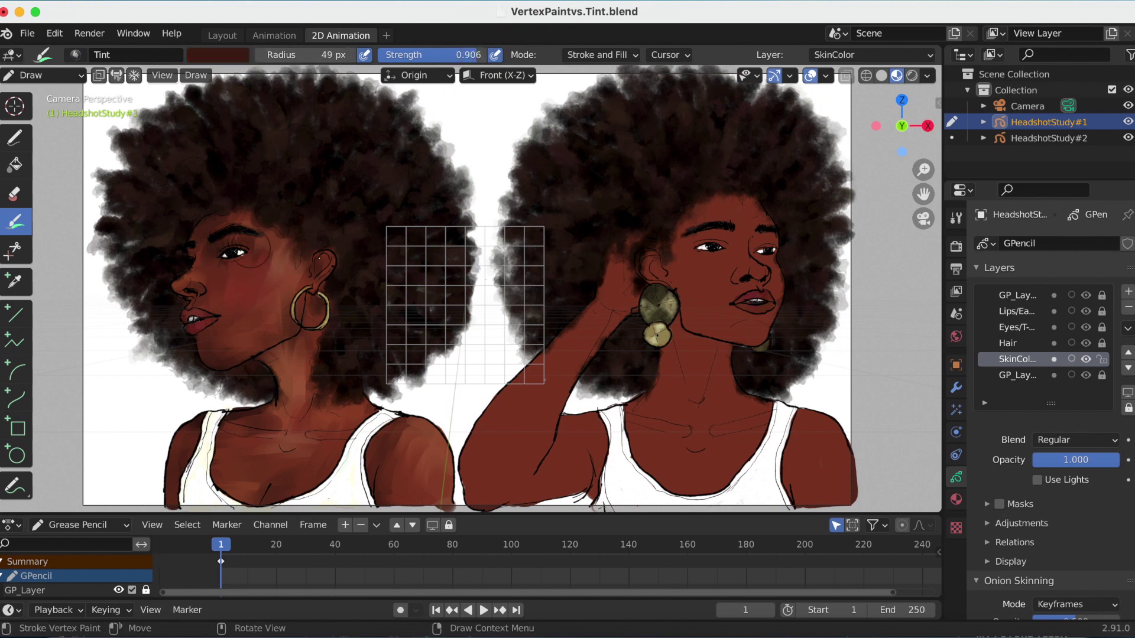
{"action": "left_click_drag", "start_coordinate": [275, 260], "coordinate": [269, 245]}
{"action": "left_click", "coordinate": [218, 55]}
{"action": "key", "text": "e"}
{"action": "left_click", "coordinate": [292, 435]}
{"action": "left_click_drag", "start_coordinate": [284, 355], "coordinate": [295, 486]}
{"action": "left_click_drag", "start_coordinate": [295, 432], "coordinate": [303, 407]}
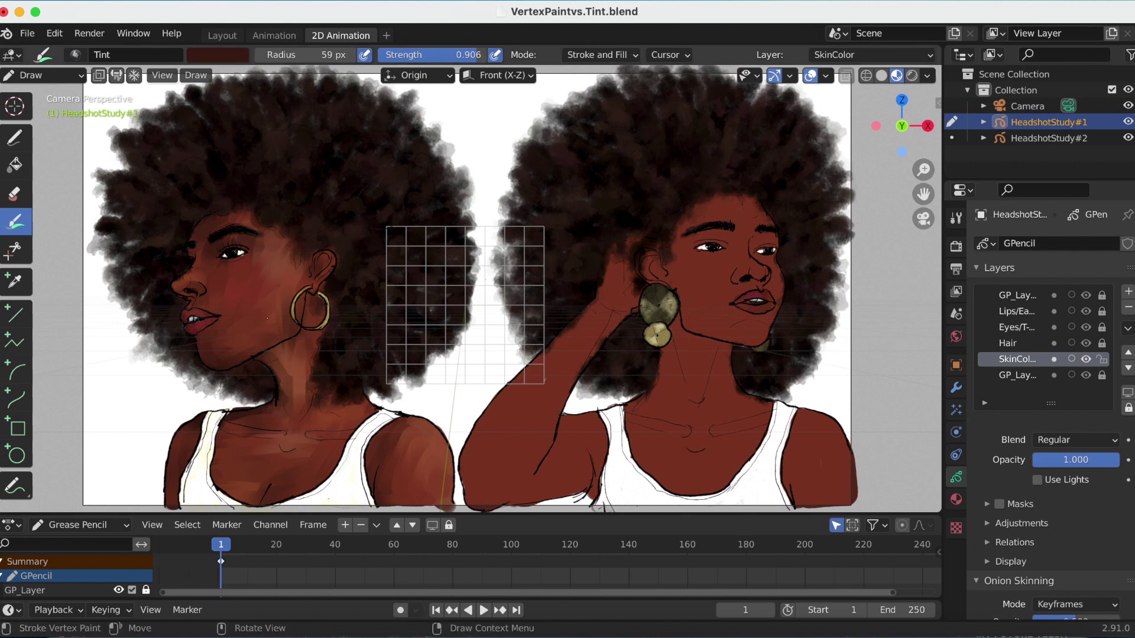